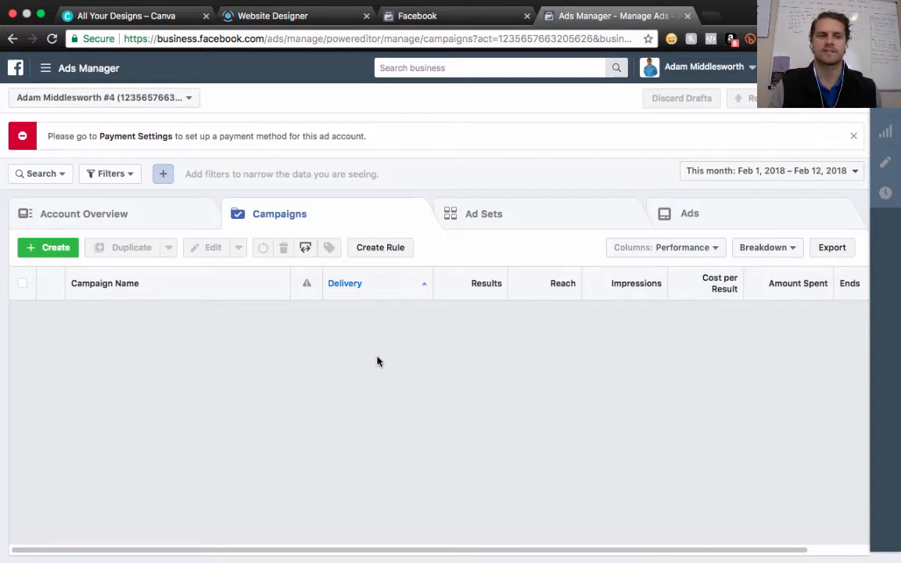
- Create a new campaign named "Buyer Leads no listing" with Conversions as its objective
click(50, 255)
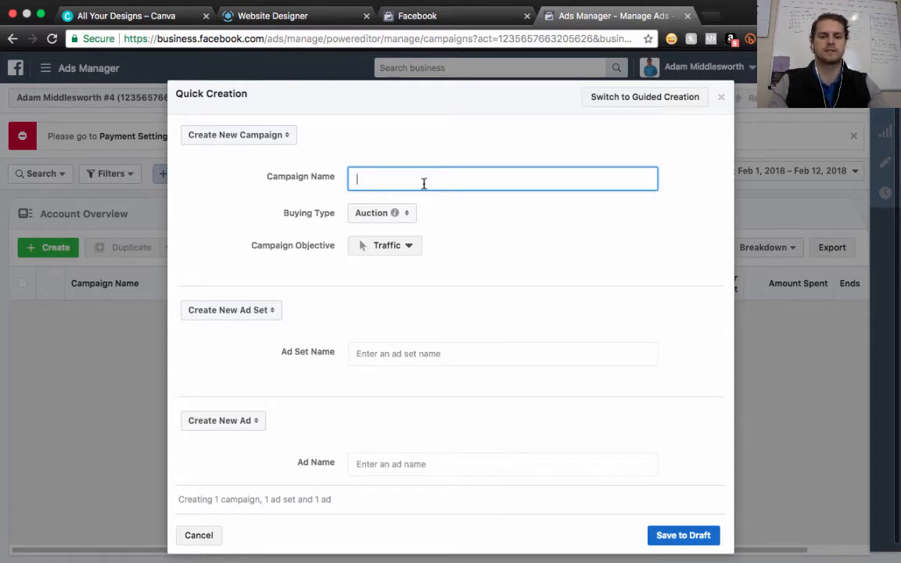
text(uye)
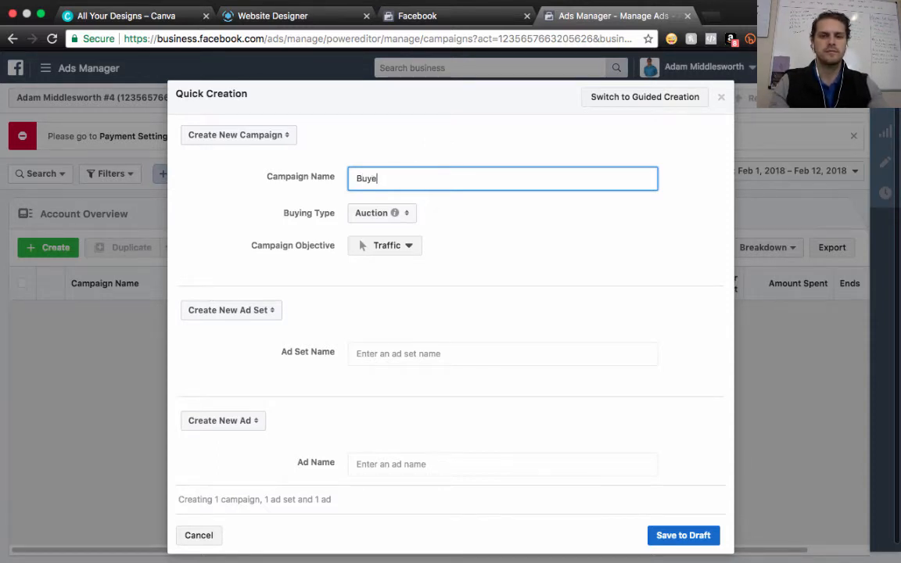
text(r Leads )
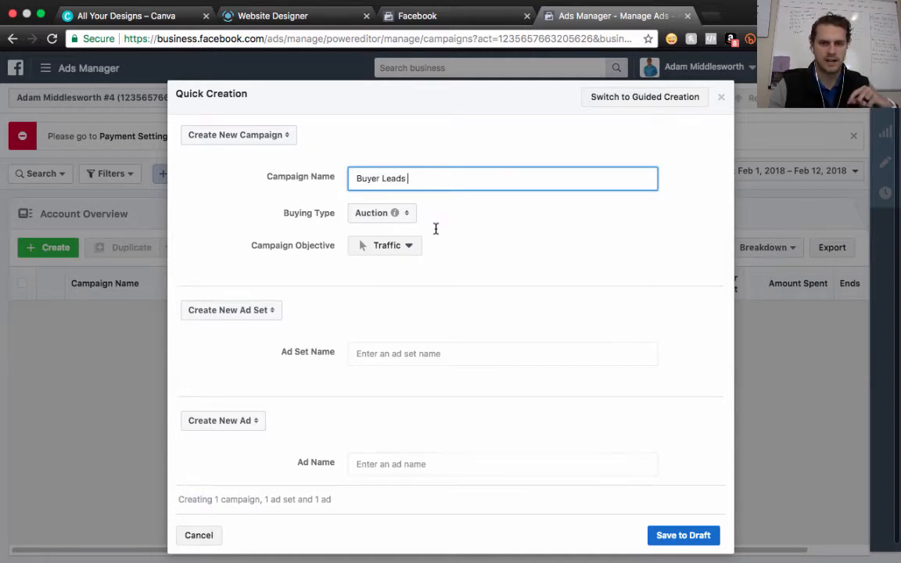
text(no listing)
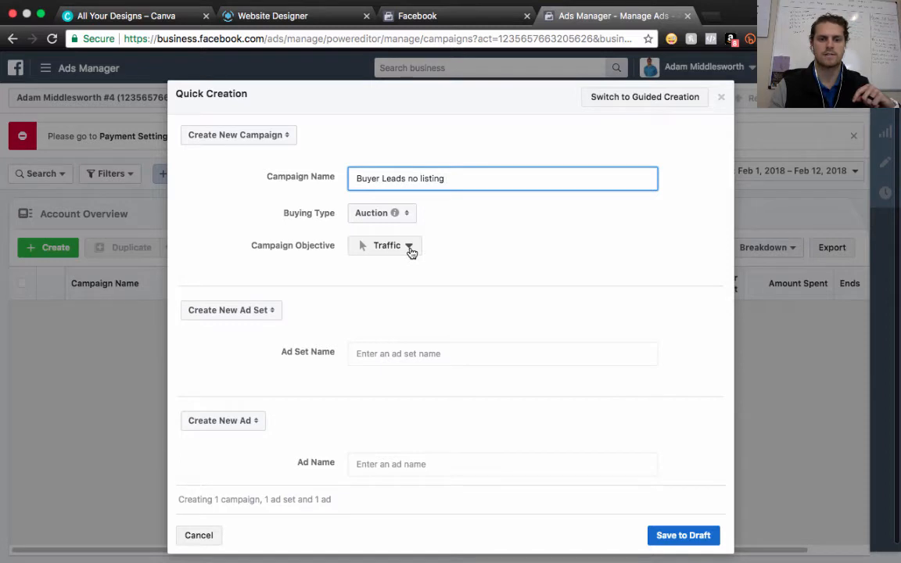
click(409, 247)
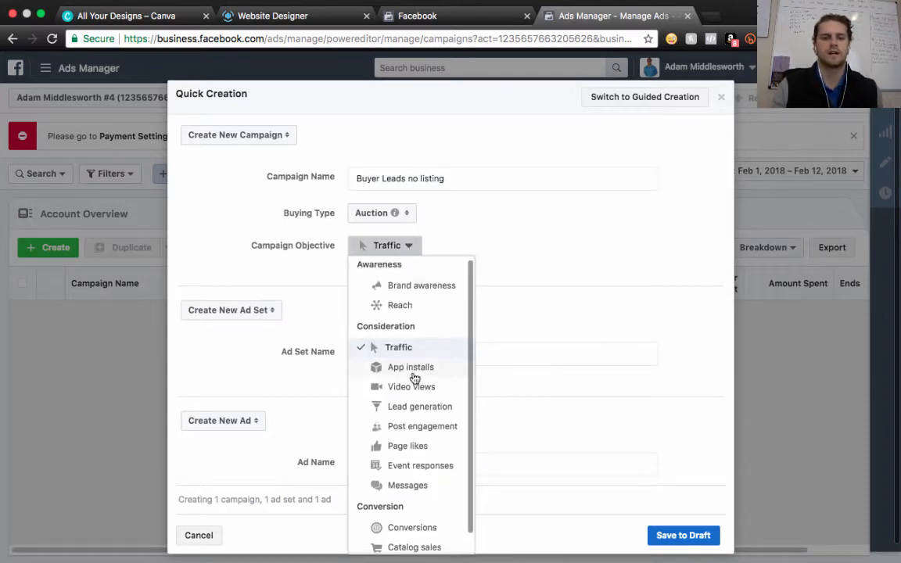
scroll(414, 383, down, 1)
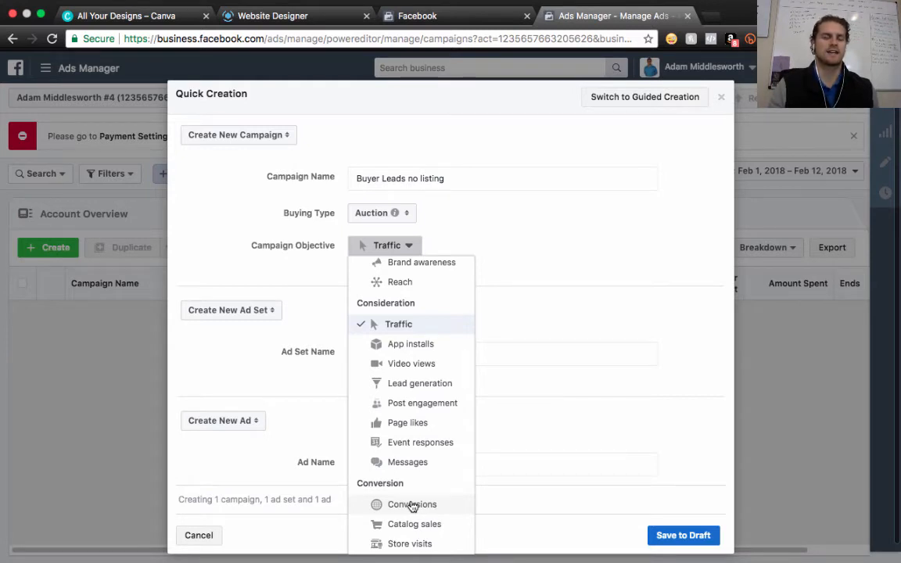
click(421, 505)
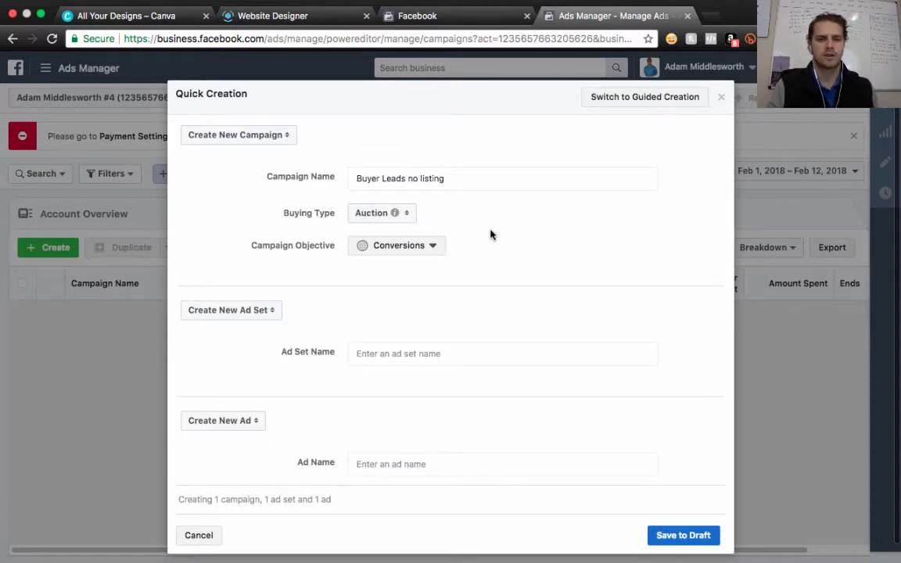
- Name the new ad set "Denver" and the new ad "Homes List", and save the campaign to draft
click(381, 352)
text(De)
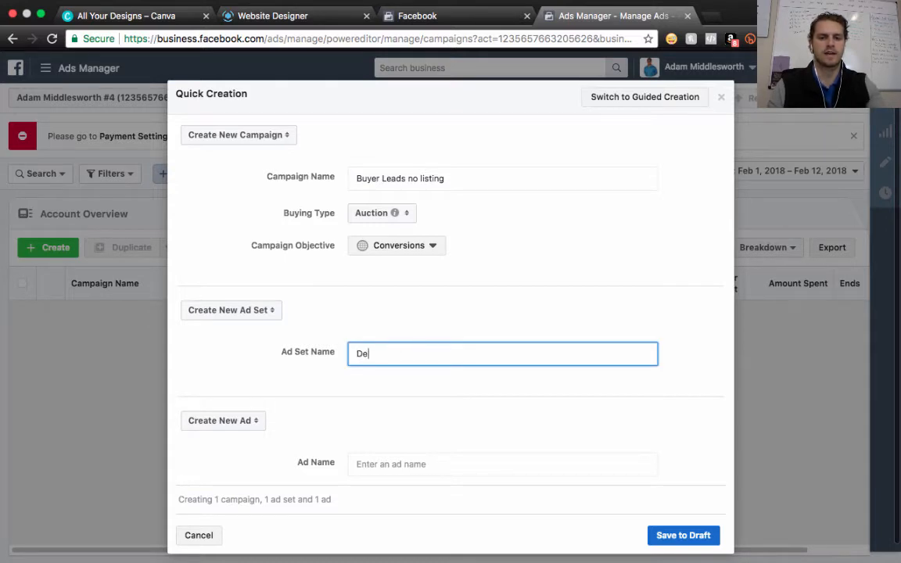
text(nver)
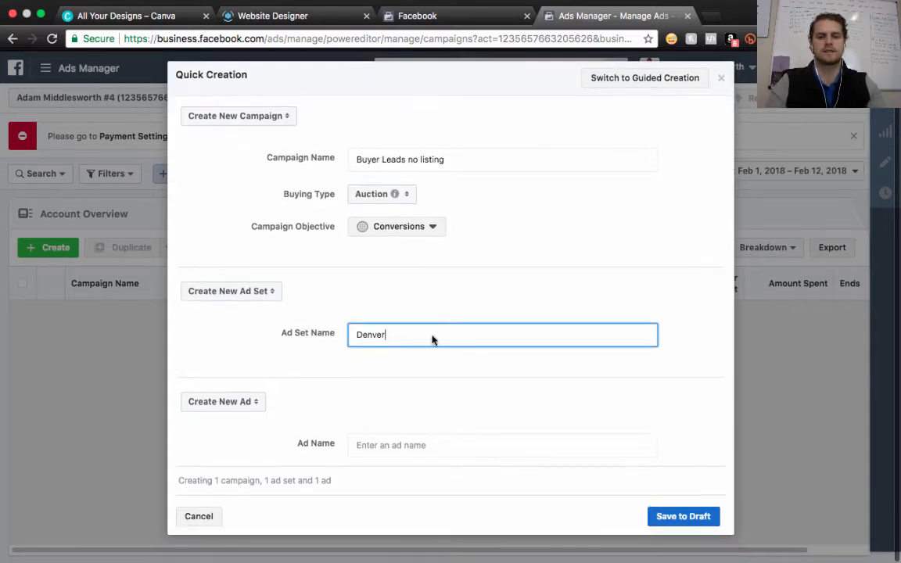
click(379, 445)
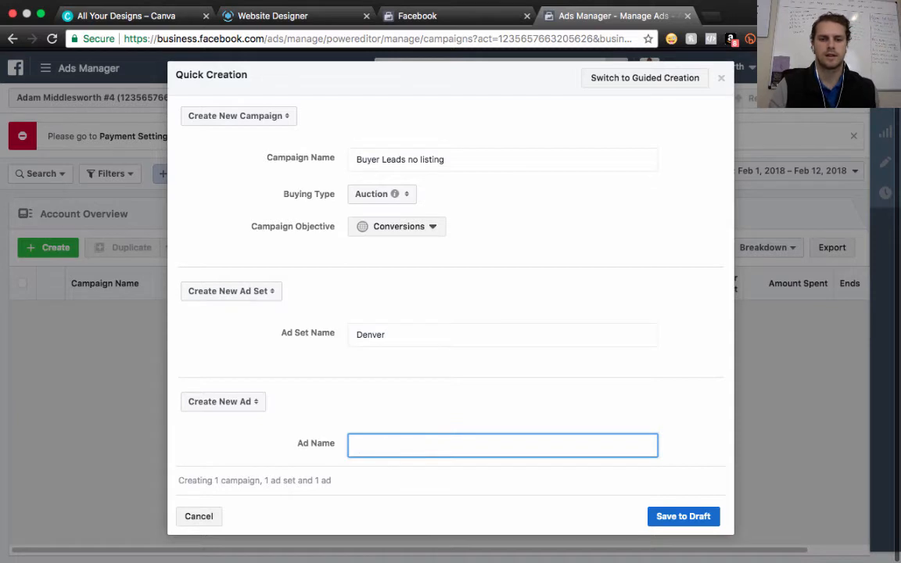
text(Homes )
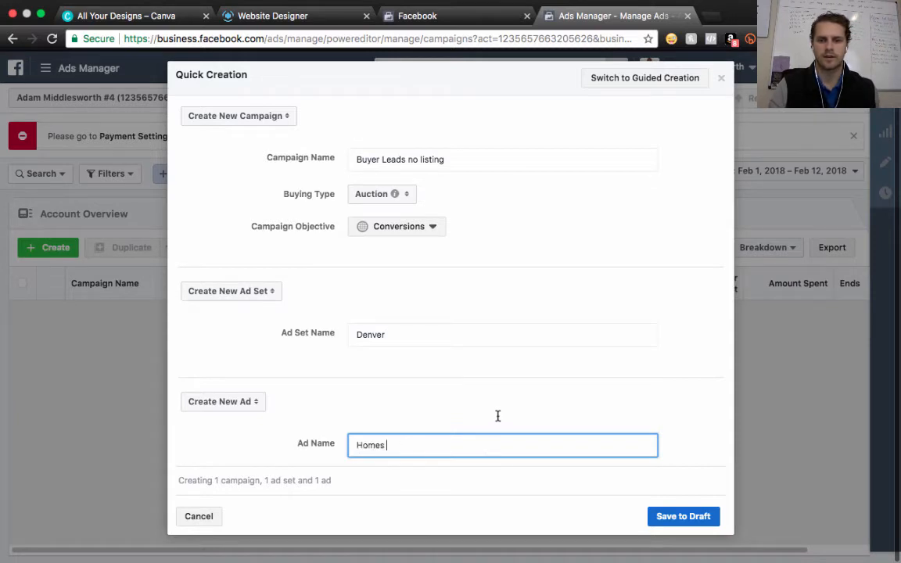
text(List)
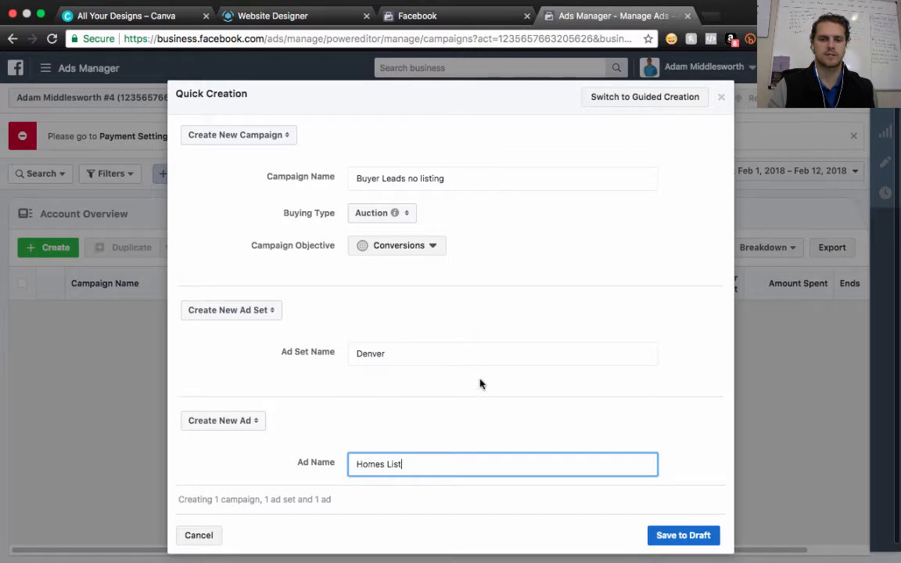
click(570, 267)
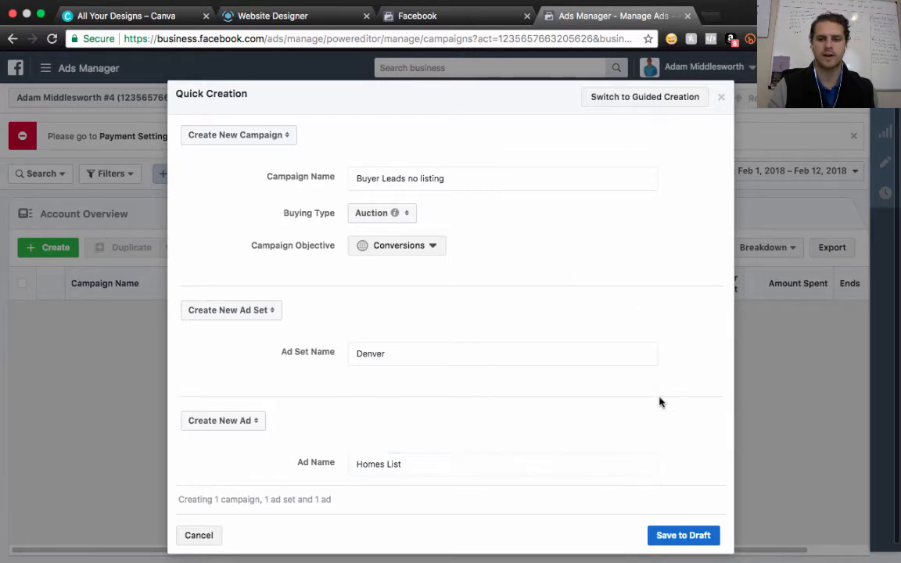
click(682, 537)
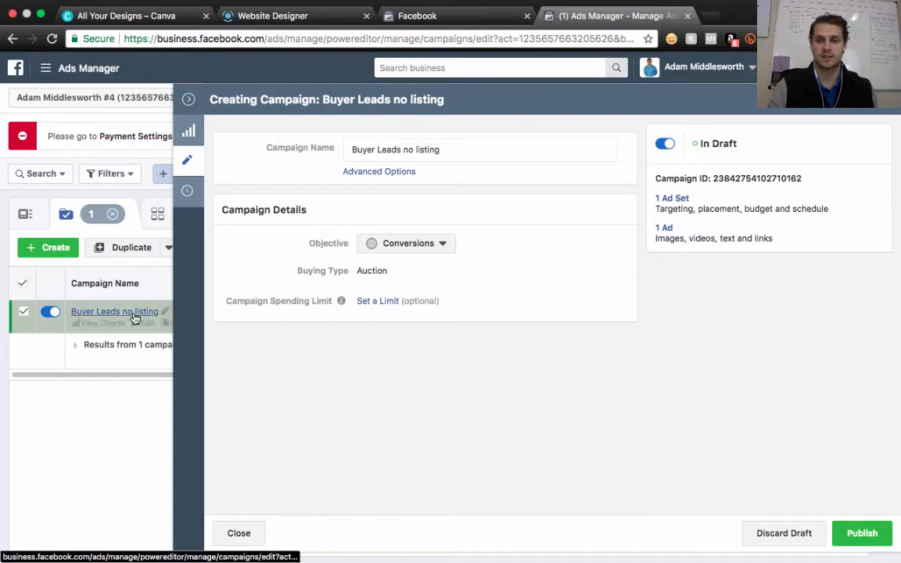
- Open the campaign's ad set and choose Lead as its website conversion event
click(676, 199)
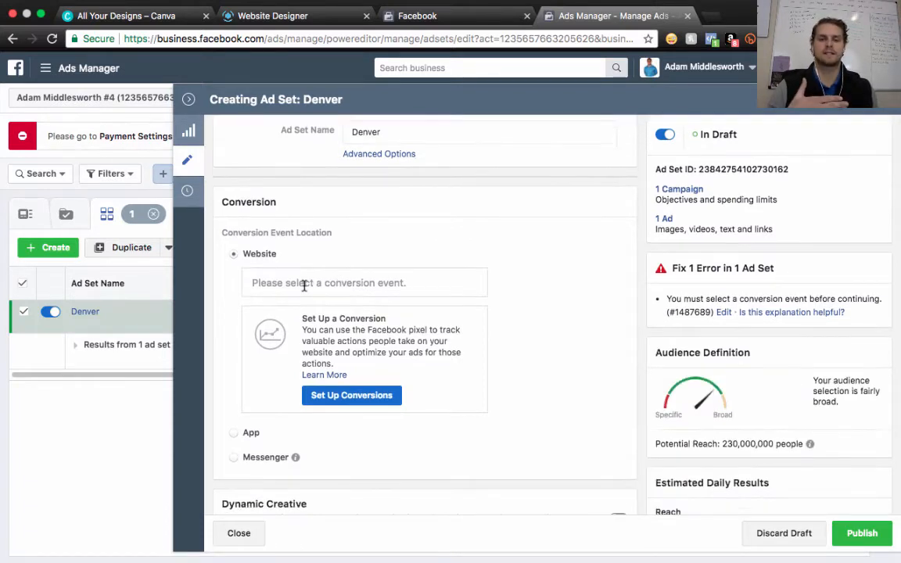
click(305, 285)
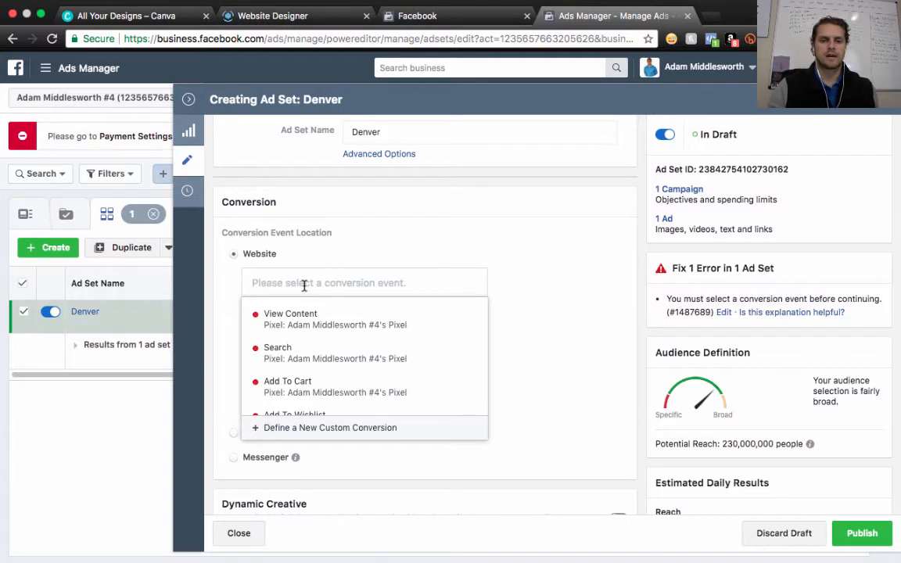
text(lead)
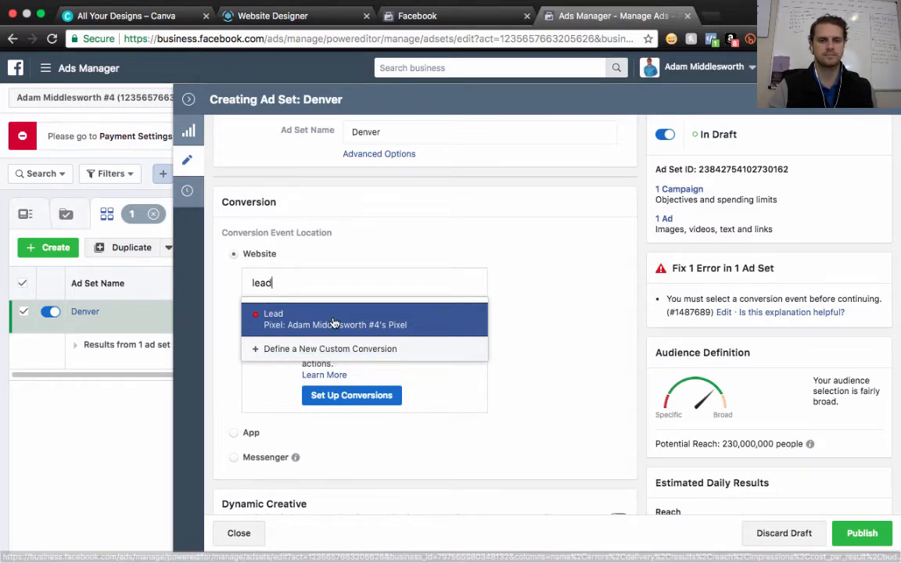
mouse_move(334, 325)
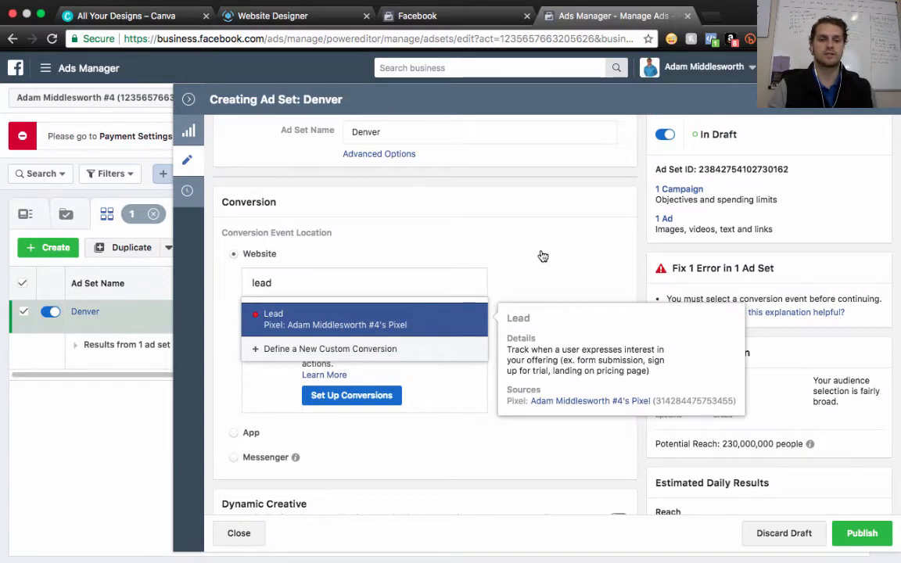
key(Return)
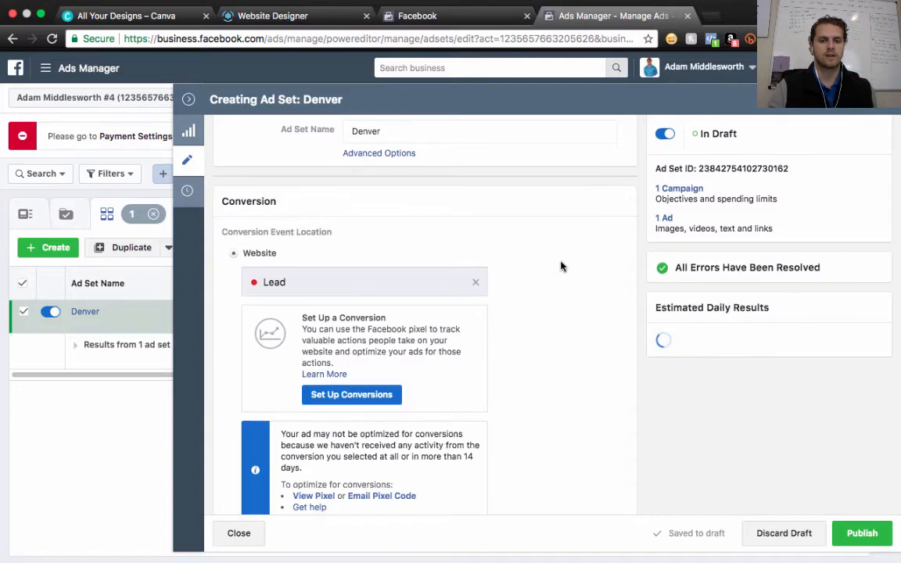
- Set the ad set's daily budget to $10.00
scroll(561, 266, down, 2)
scroll(561, 267, down, 5)
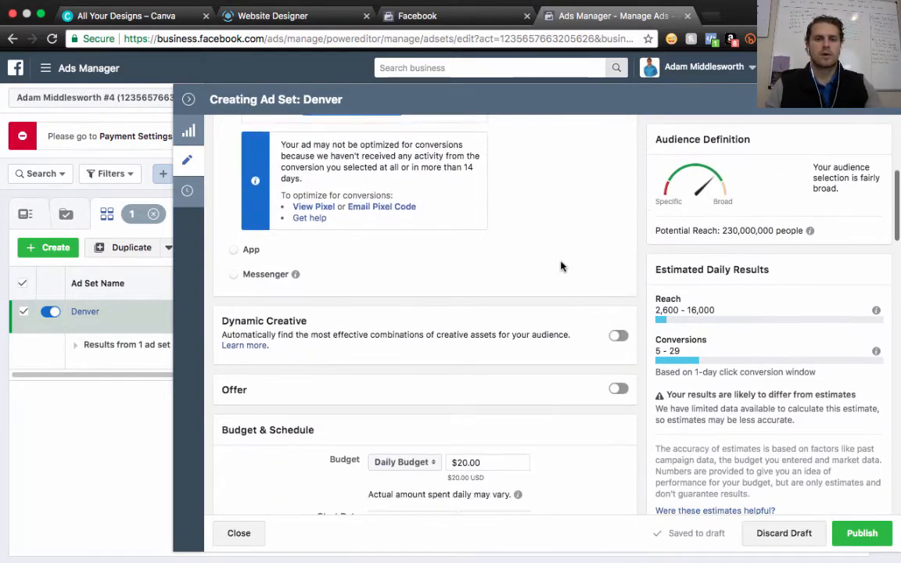
scroll(561, 266, down, 3)
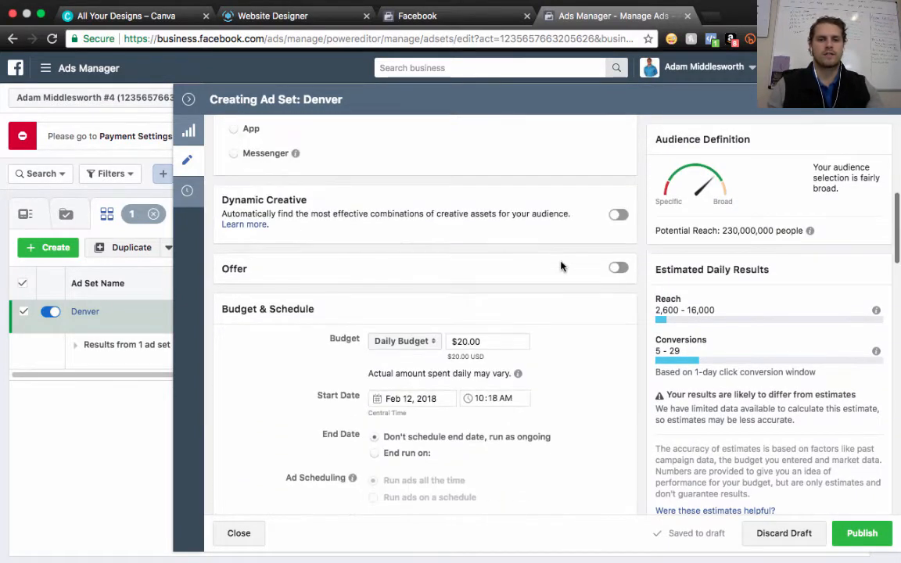
click(460, 341)
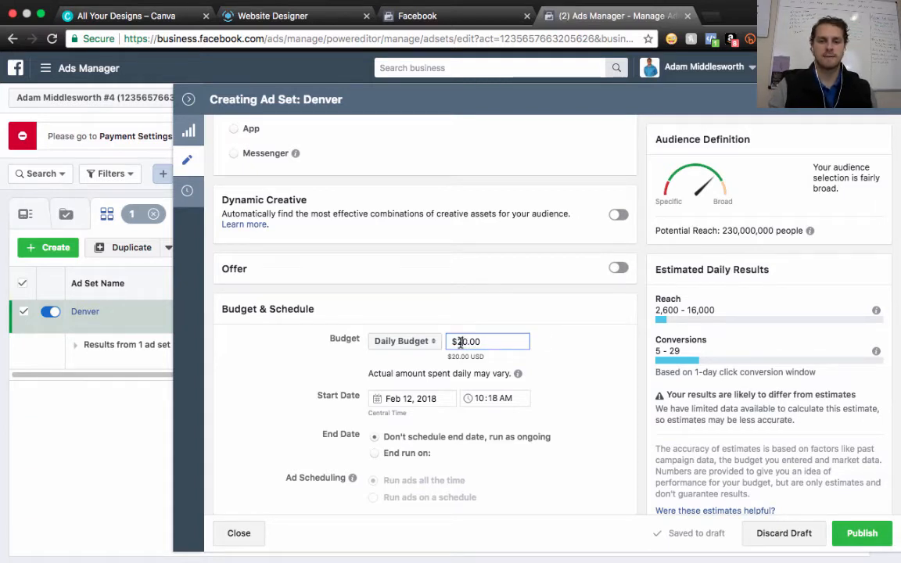
key(BackSpace)
text(1)
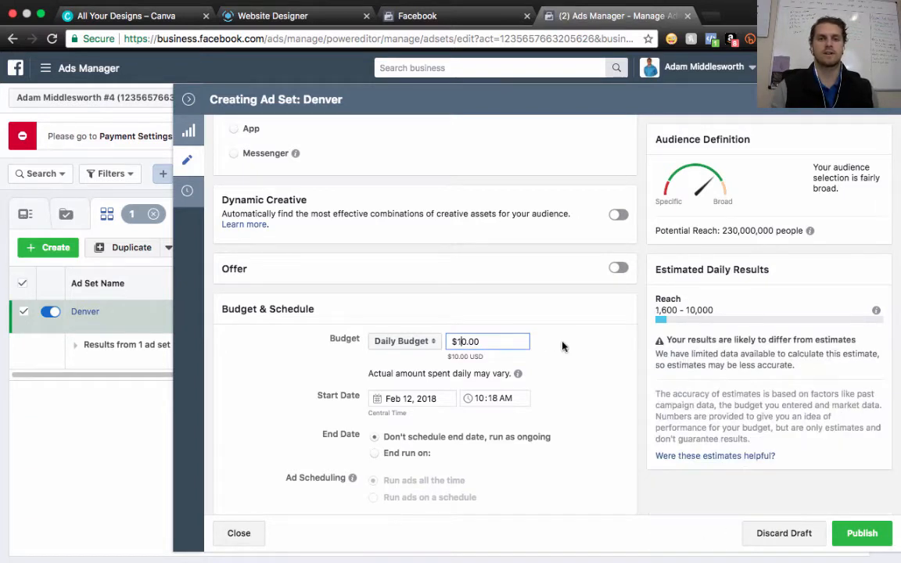
click(563, 347)
- Schedule the ad set to start on Feb 13, 2018 at 5:18 AM
scroll(563, 346, down, 1)
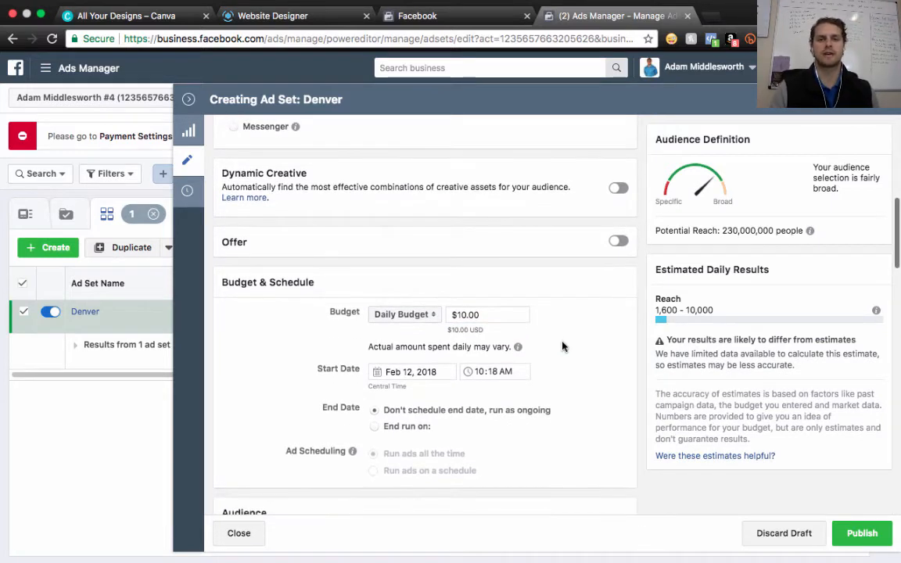
scroll(563, 346, down, 1)
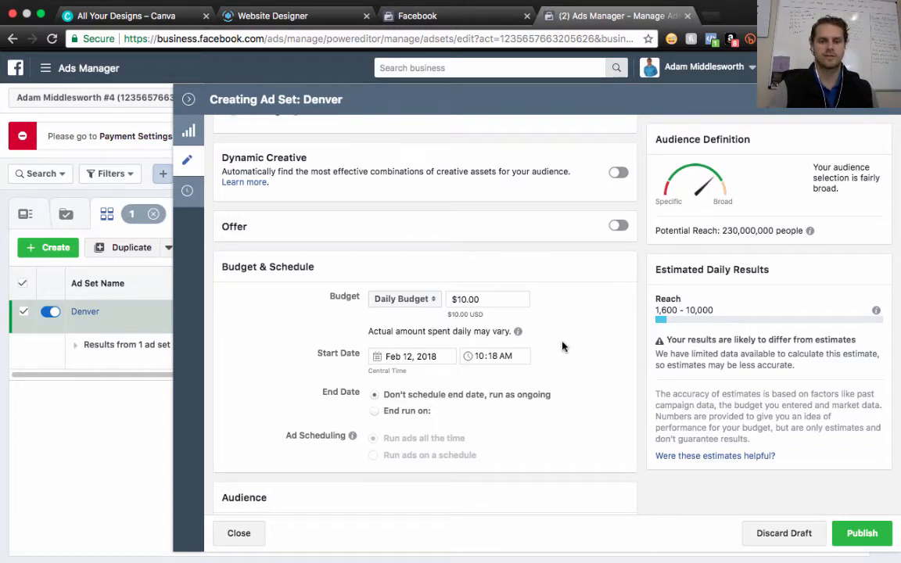
click(397, 353)
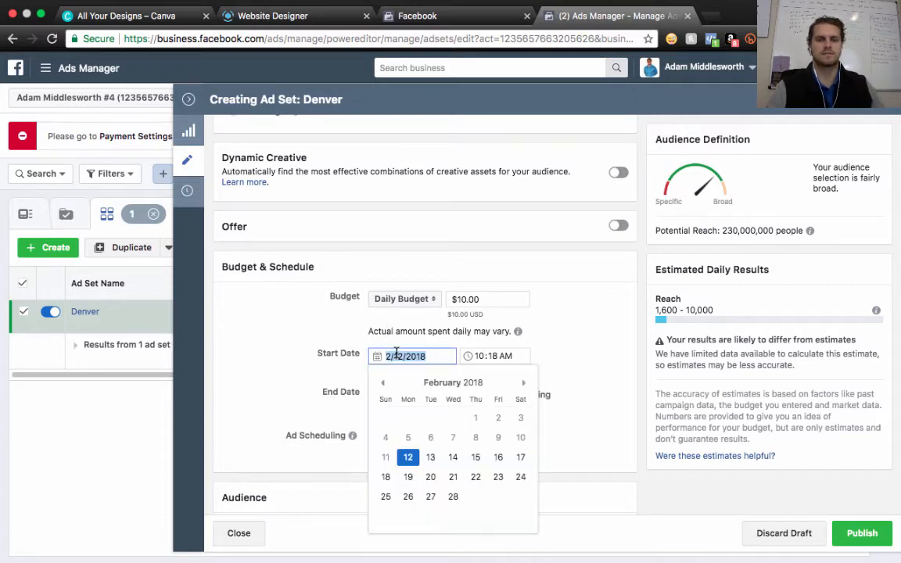
click(433, 458)
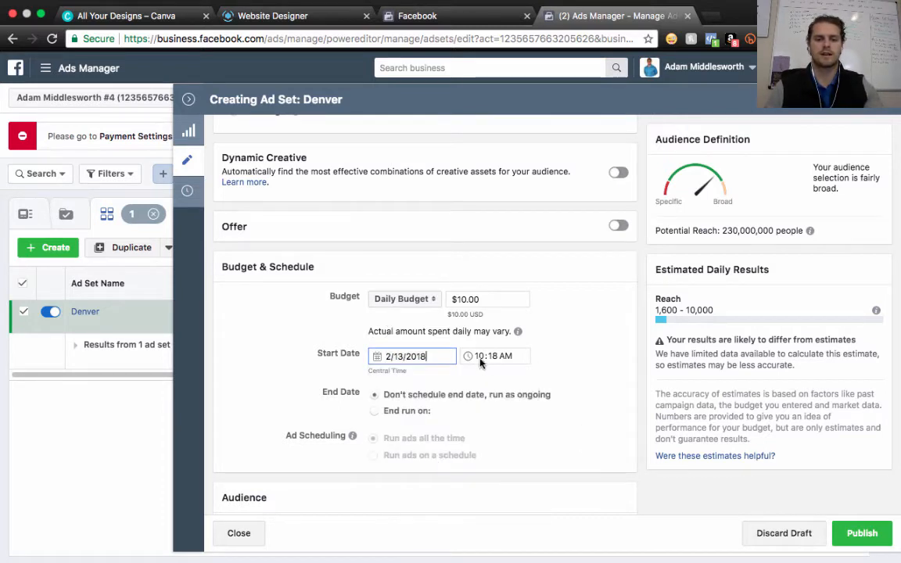
click(479, 356)
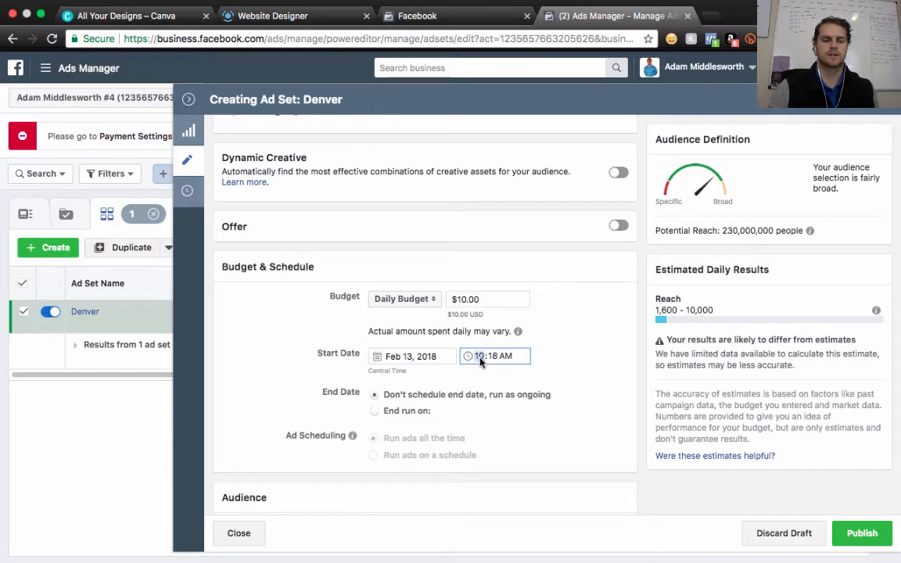
text(5)
click(579, 351)
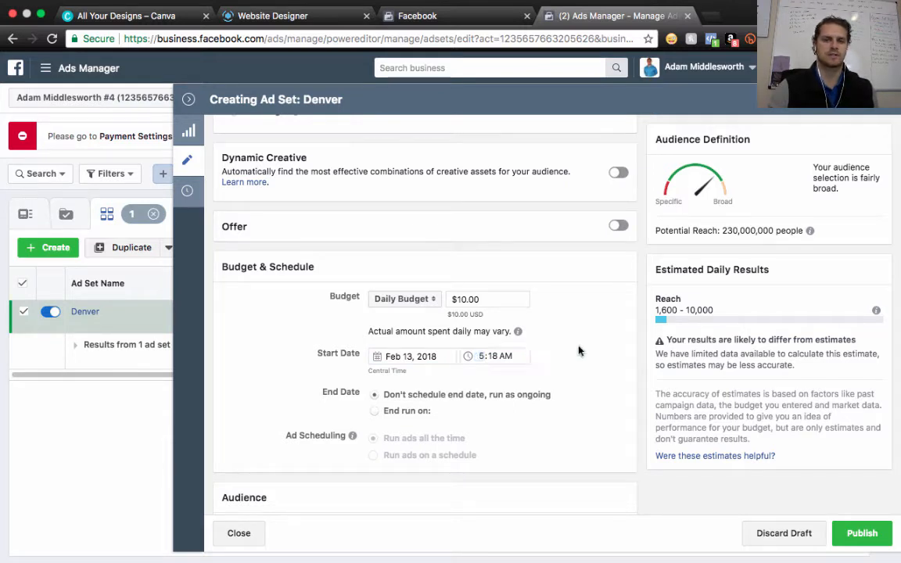
- Set the audience's location targeting to people who live in this location
scroll(578, 351, down, 1)
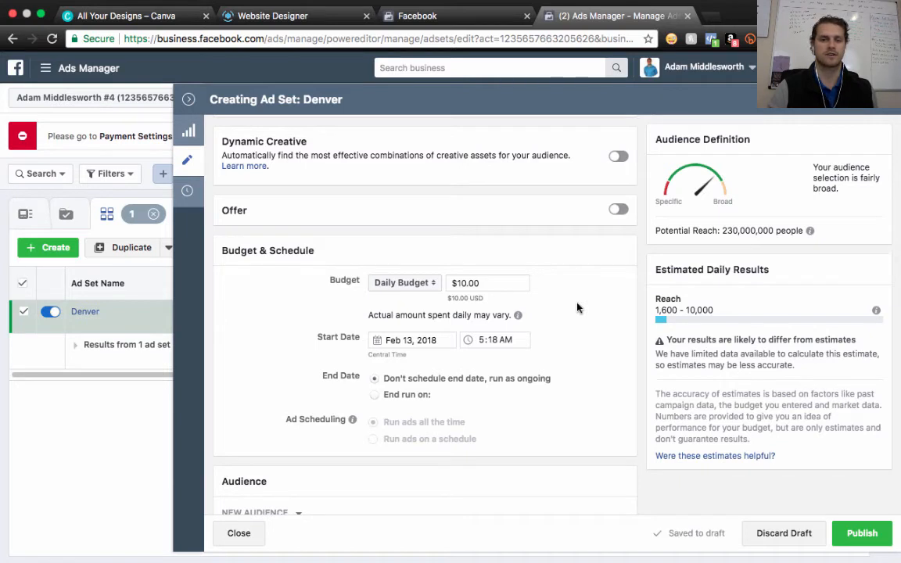
scroll(578, 307, down, 3)
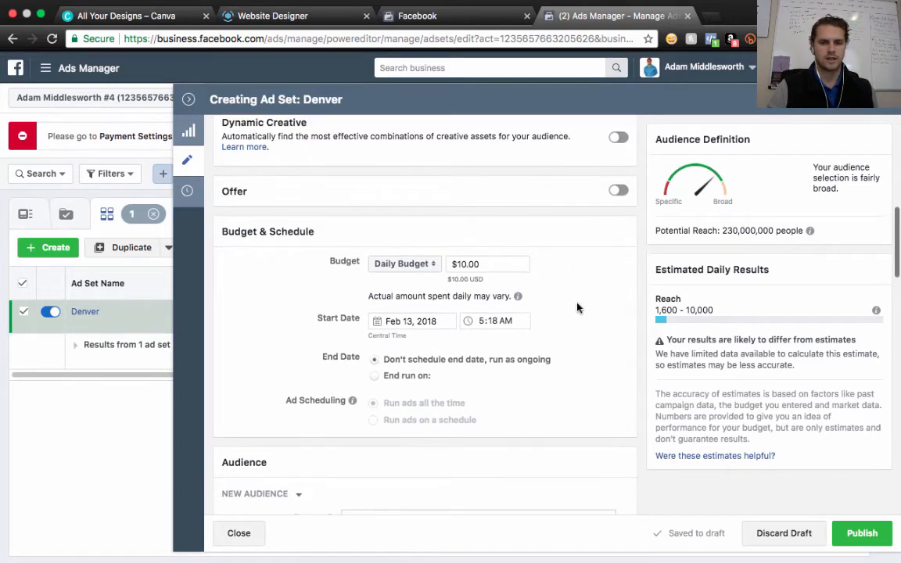
scroll(578, 308, down, 10)
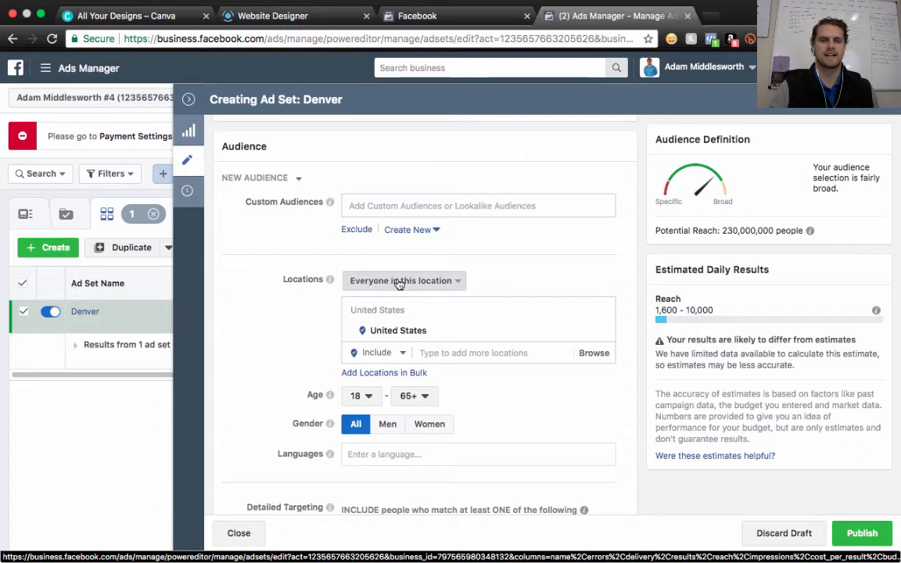
click(398, 282)
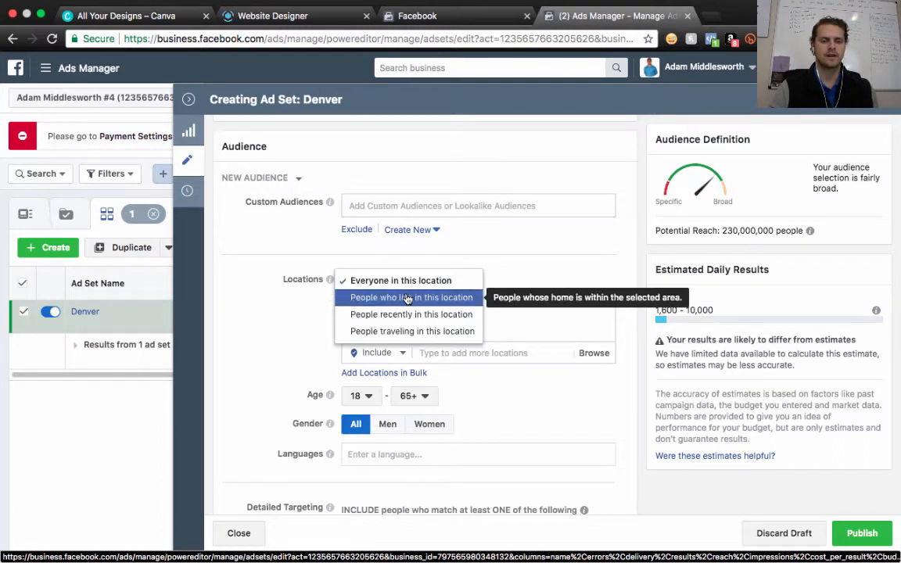
click(406, 299)
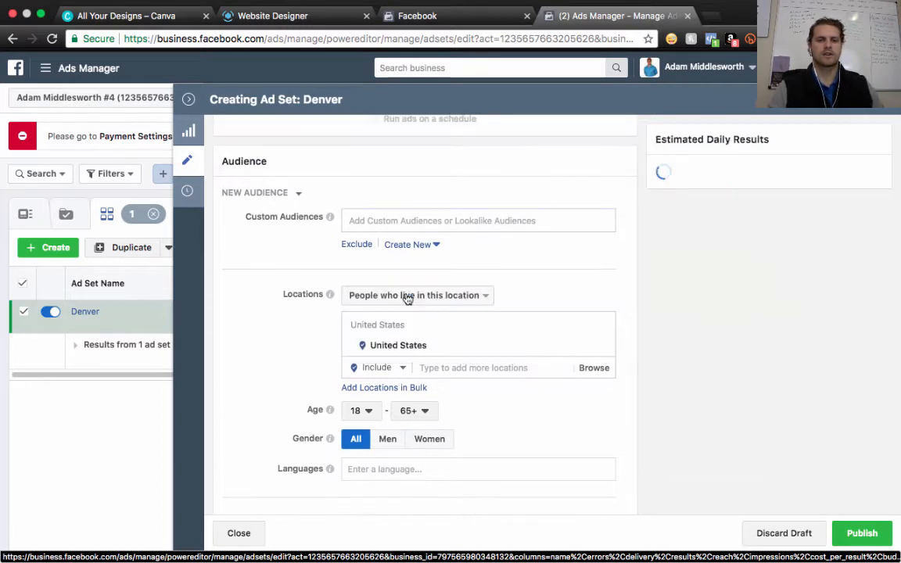
- Set the audience's location to the city of Denver, Colorado, United States
click(439, 352)
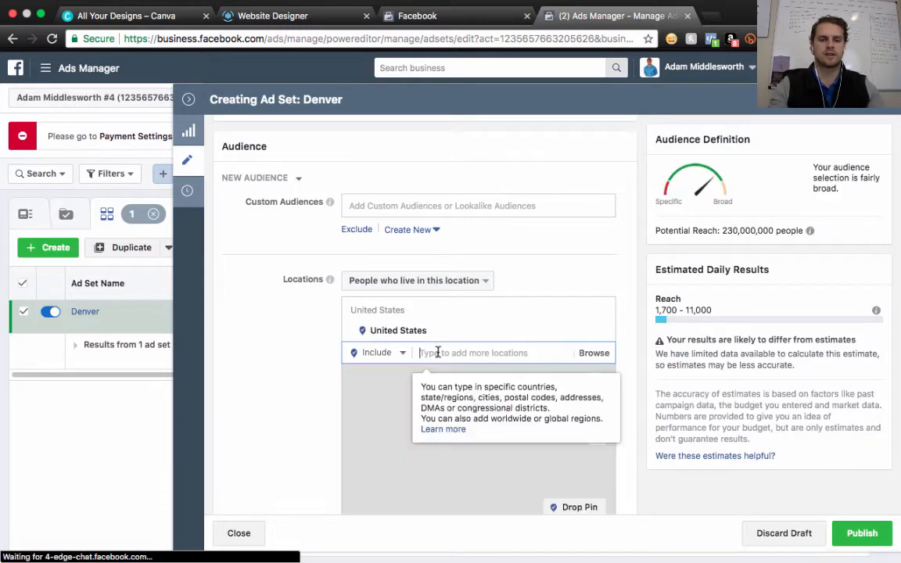
text(denver)
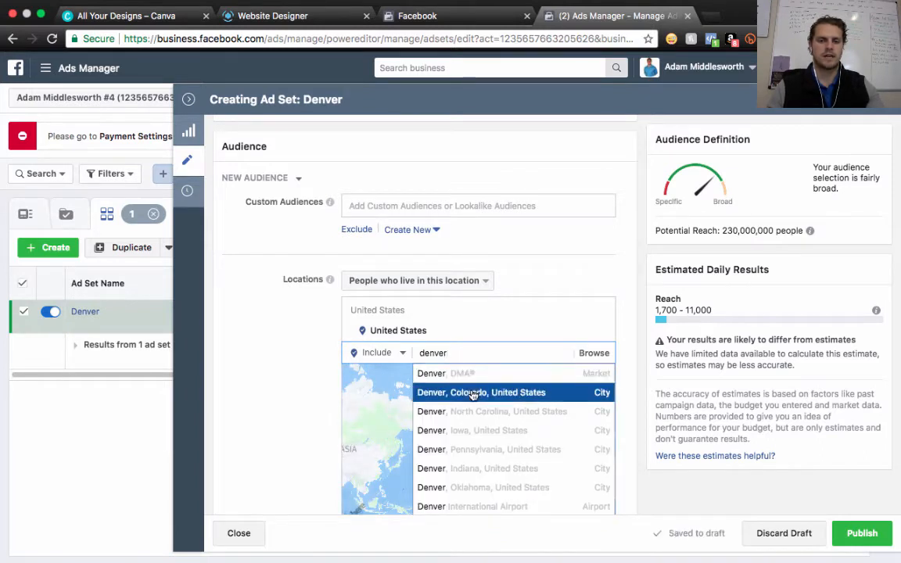
click(474, 394)
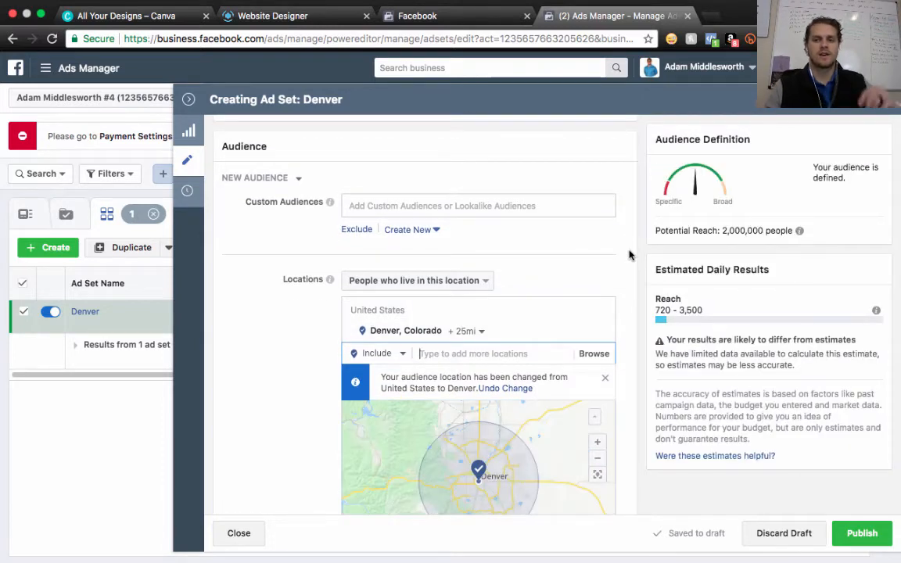
scroll(629, 255, down, 1)
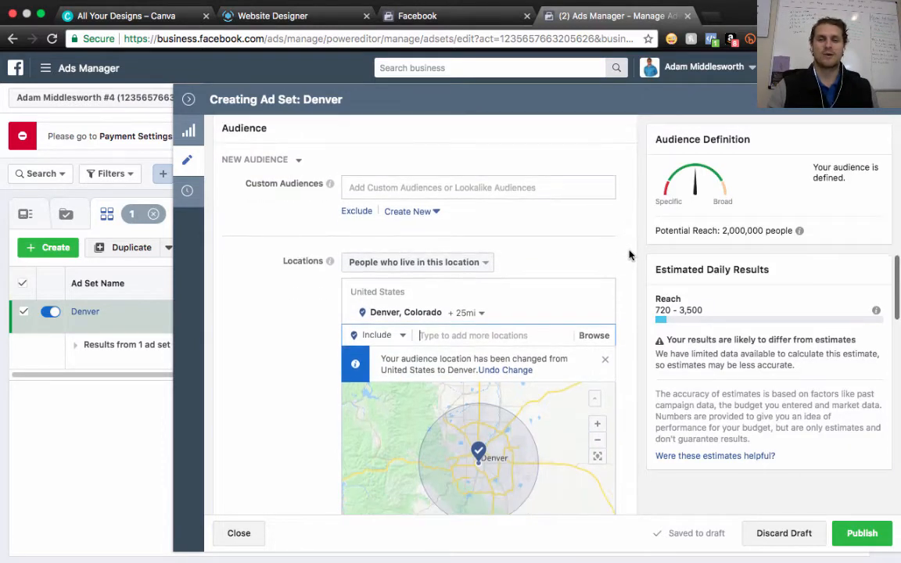
scroll(630, 255, down, 1)
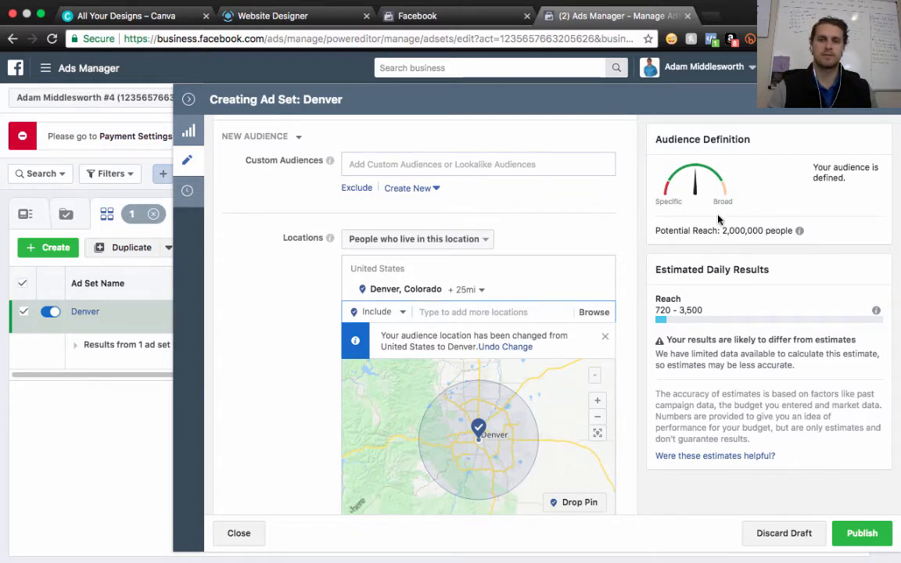
mouse_move(800, 231)
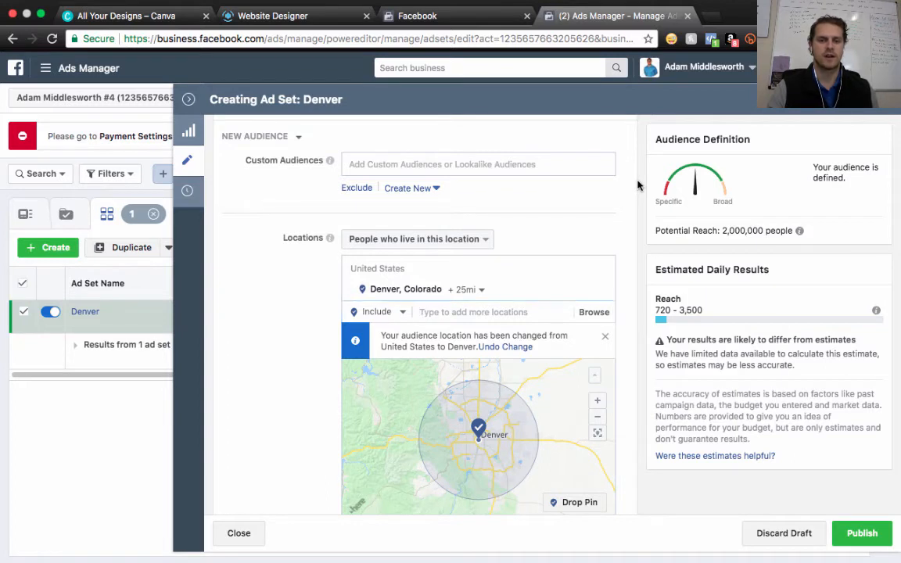
- Reduce the targeting radius around Denver, Colorado to 10 miles
scroll(638, 185, down, 1)
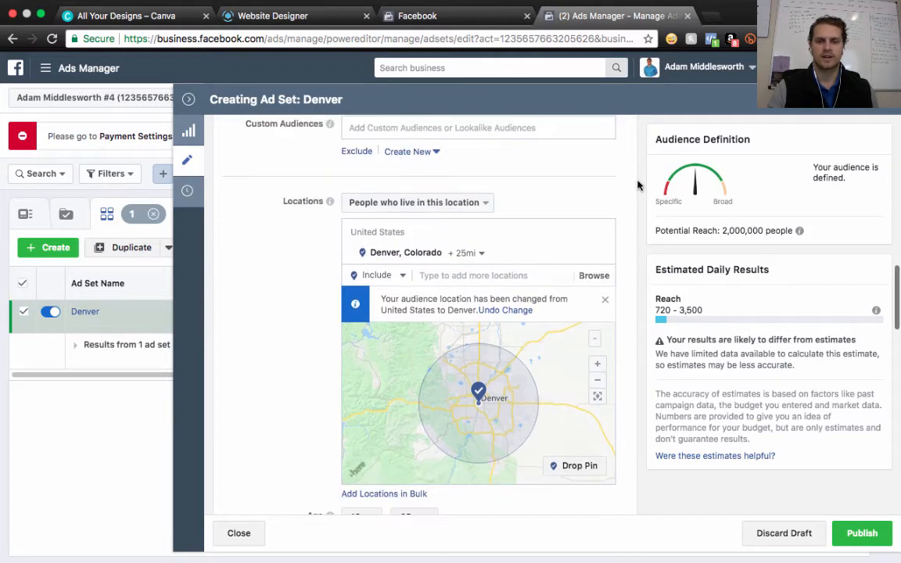
click(481, 251)
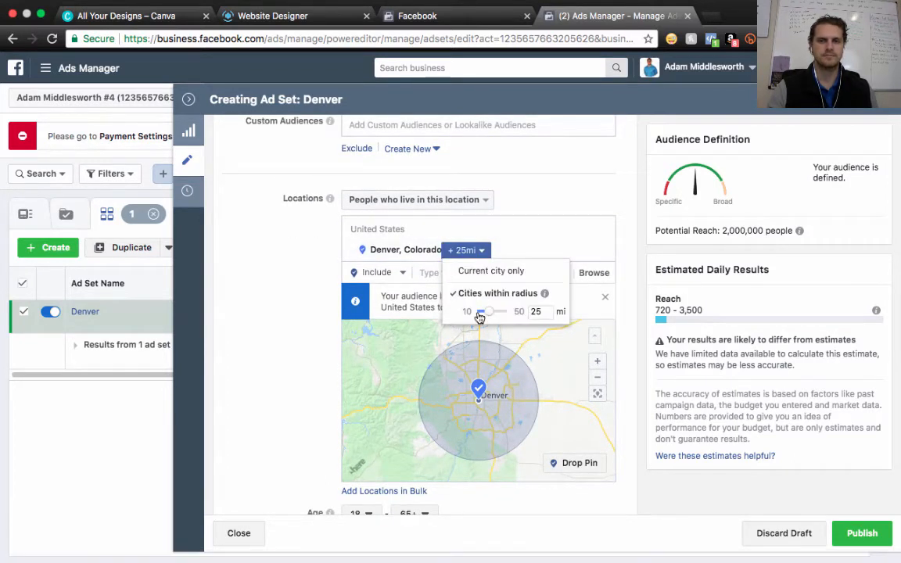
drag(492, 316, 479, 313)
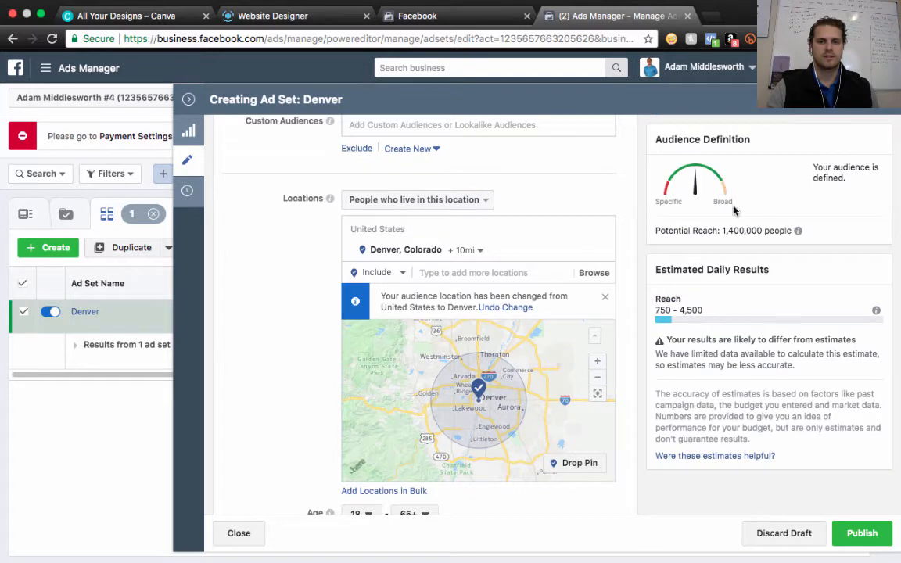
- Set the audience's minimum age to 30
scroll(648, 205, down, 3)
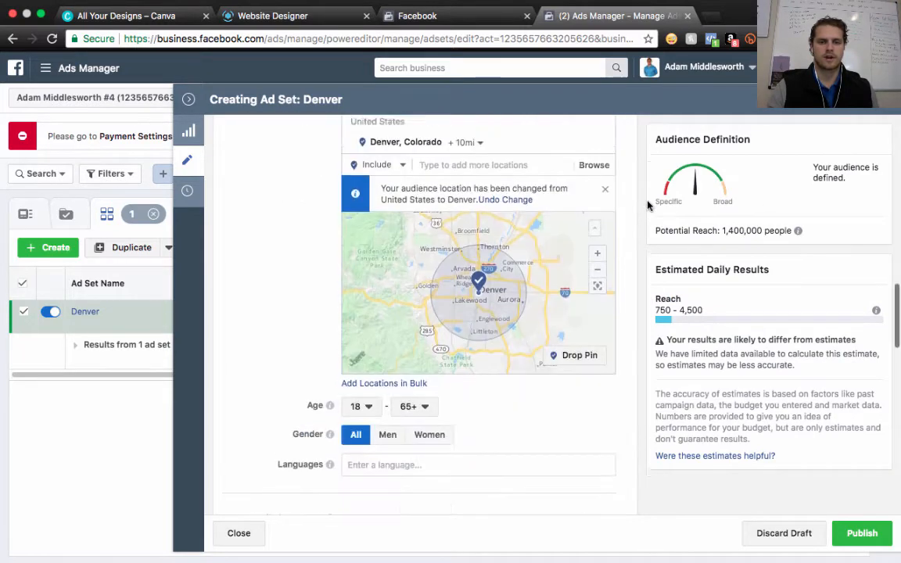
scroll(648, 205, down, 1)
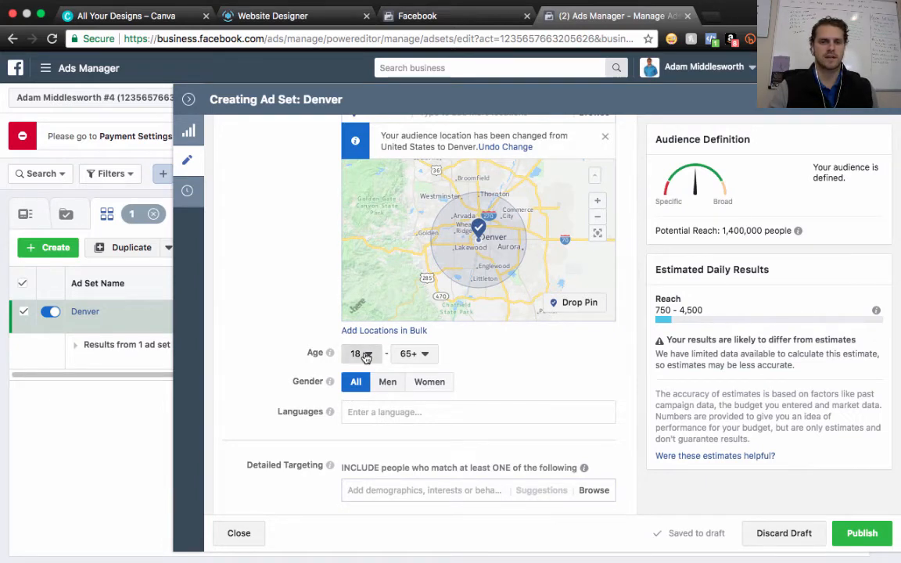
click(366, 357)
scroll(376, 309, down, 3)
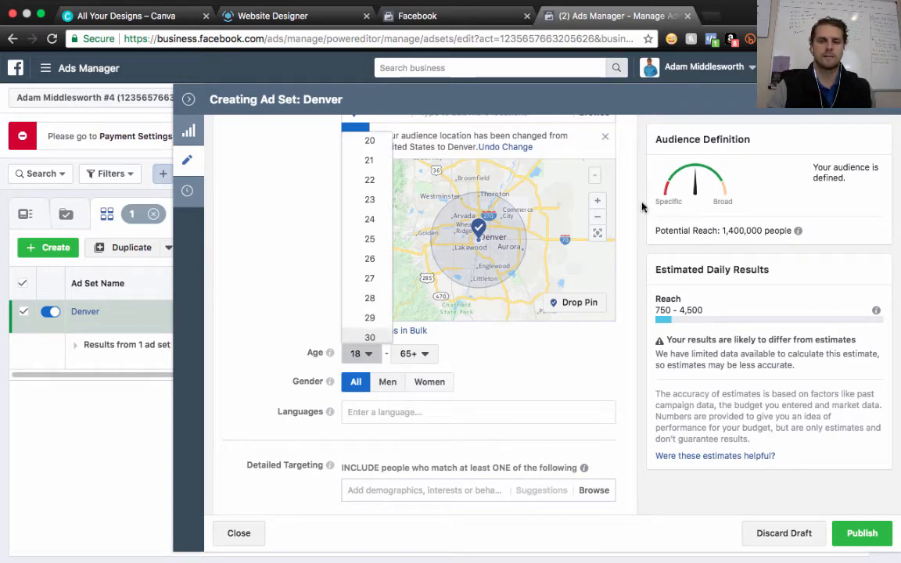
text(30)
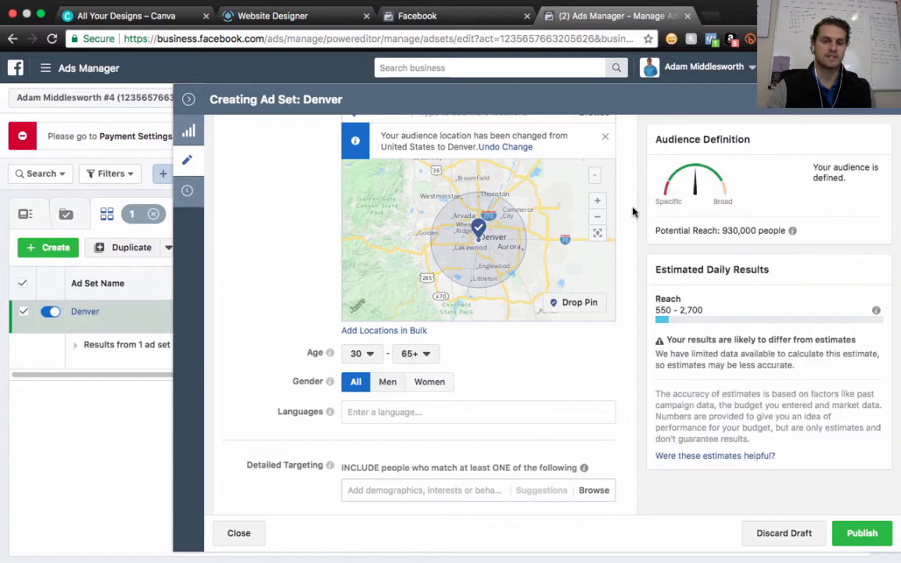
click(367, 354)
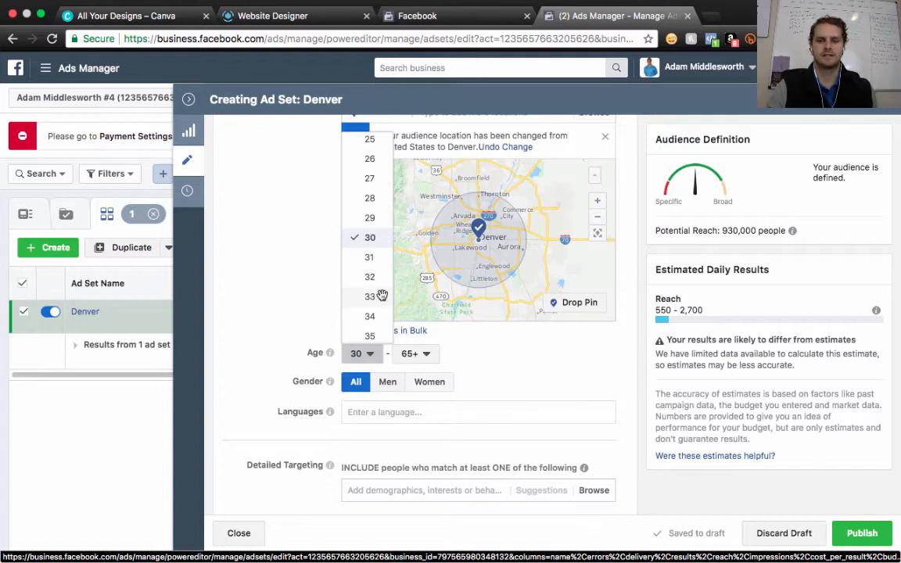
click(639, 187)
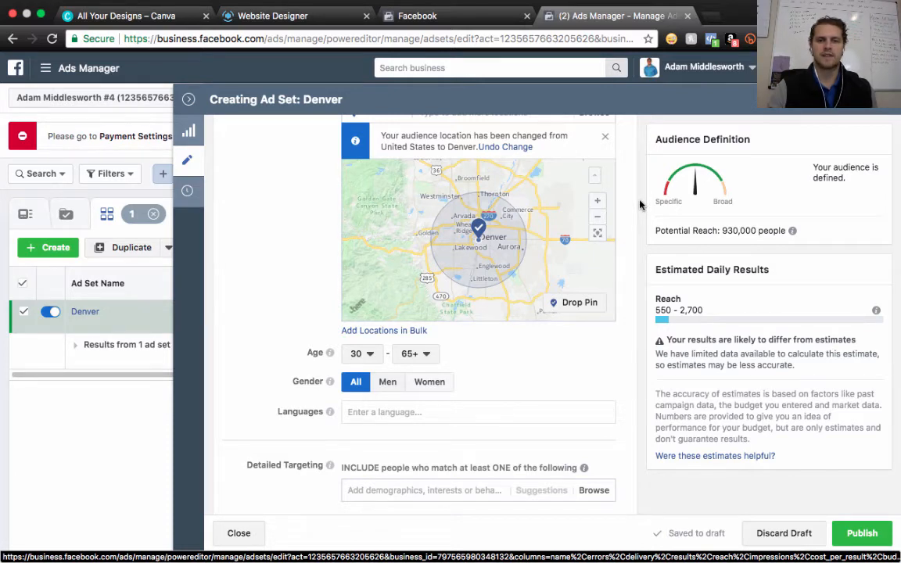
- Search the detailed targeting options for "zillow" and "realtor.com" without adding either one
scroll(640, 205, down, 5)
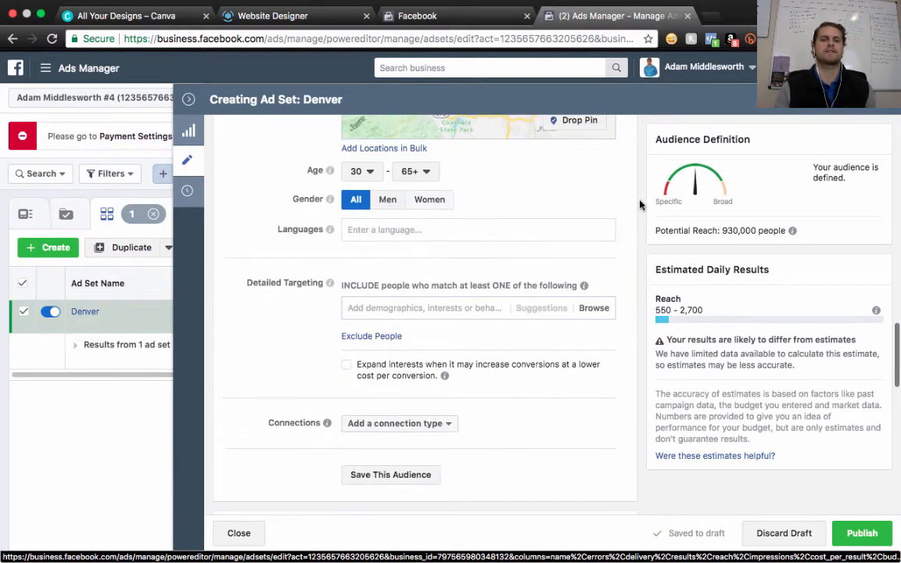
click(390, 309)
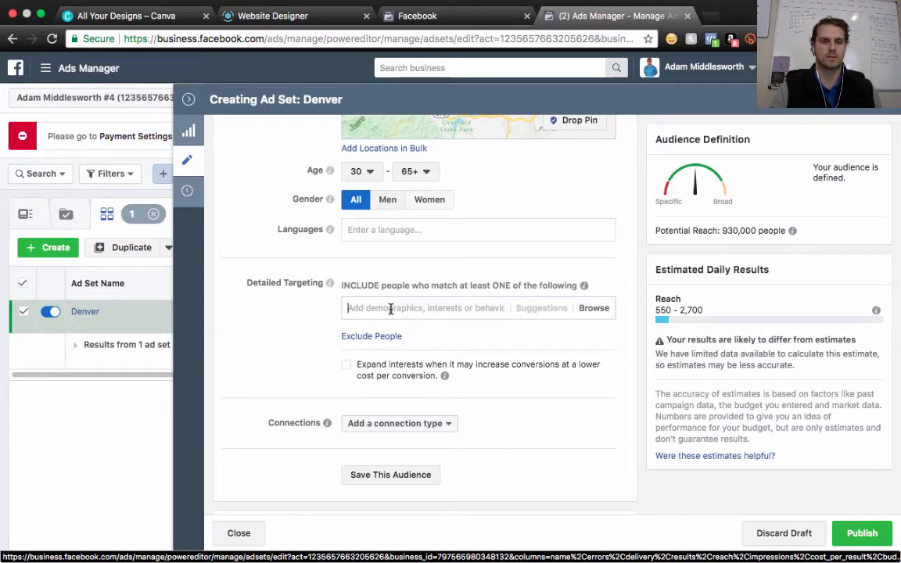
scroll(506, 232, down, 3)
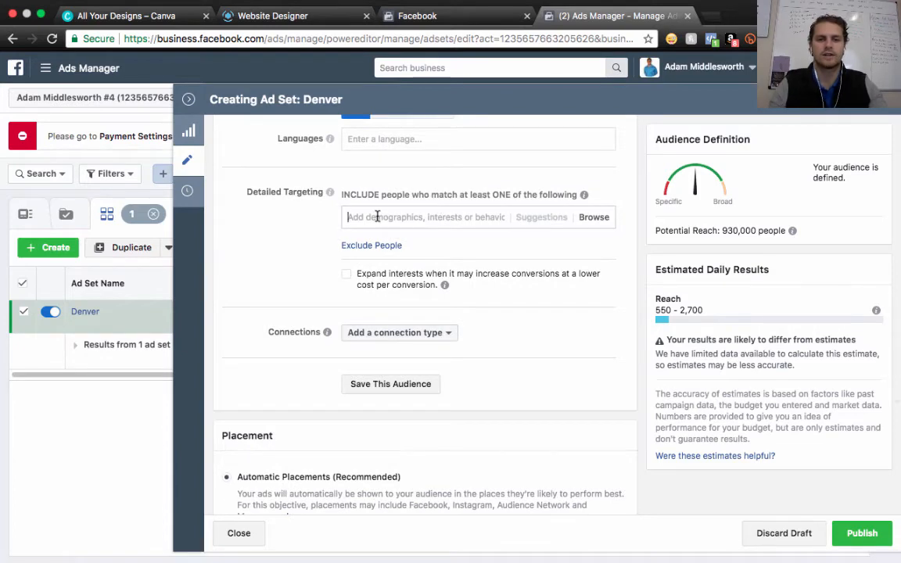
text(zillow)
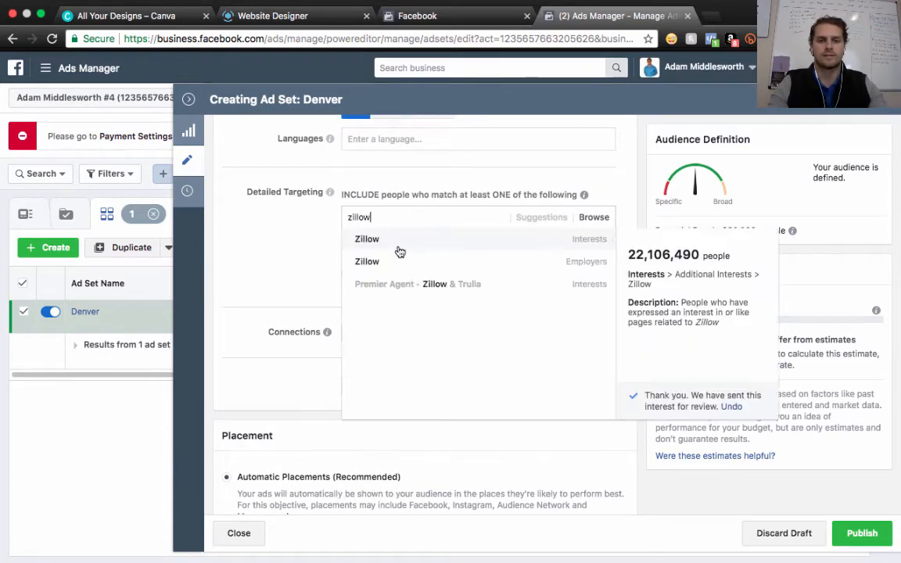
double_click(383, 217)
text(rea)
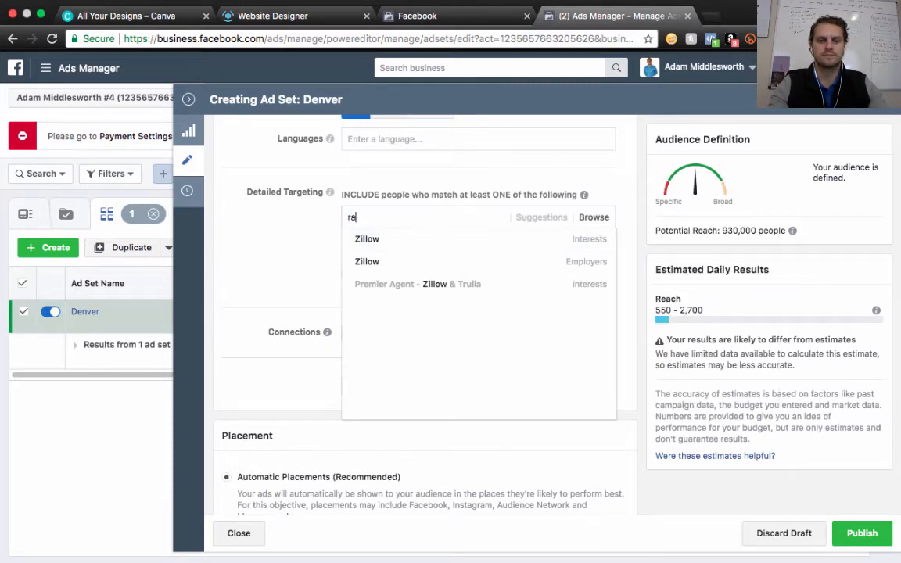
key(BackSpace)
key(BackSpace)
text(ealtor.com)
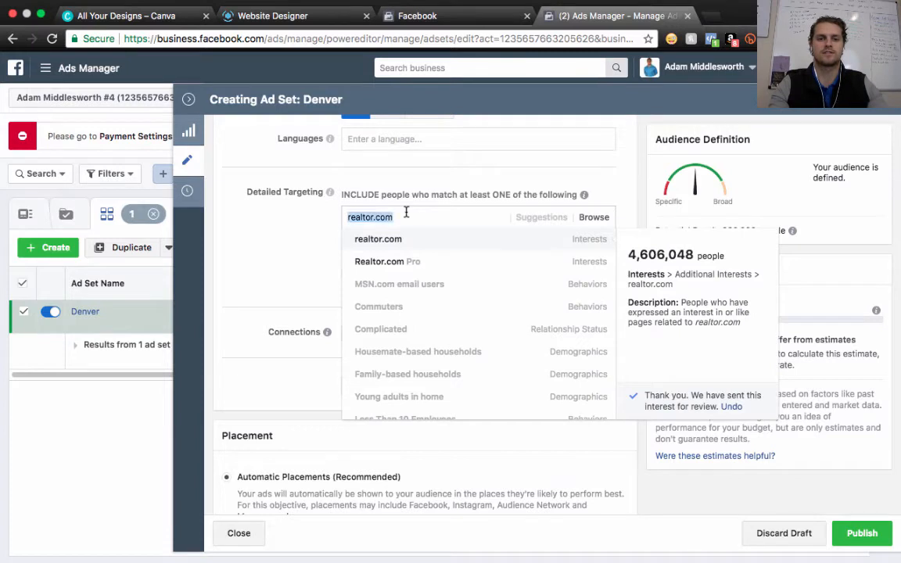
- Search the detailed targeting options for "real estate agent" and close the suggestions without adding any
key(BackSpace)
key(BackSpace)
key(BackSpace)
key(BackSpace)
key(BackSpace)
key(BackSpace)
key(BackSpace)
text(estate )
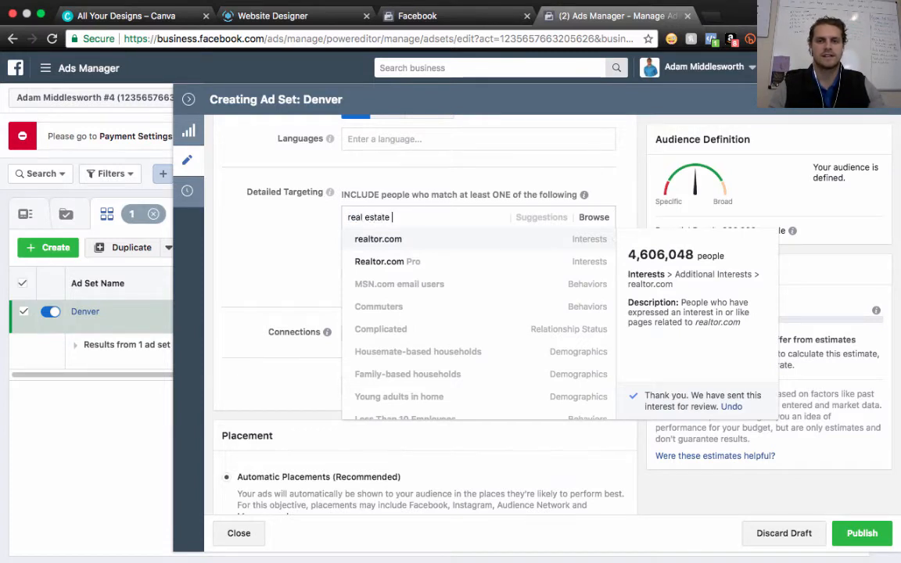
text(agent)
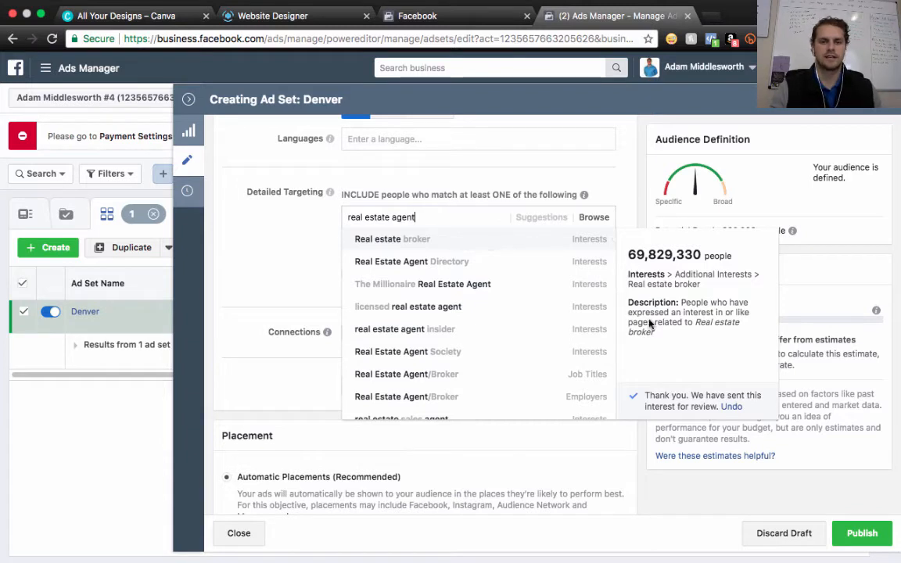
click(277, 253)
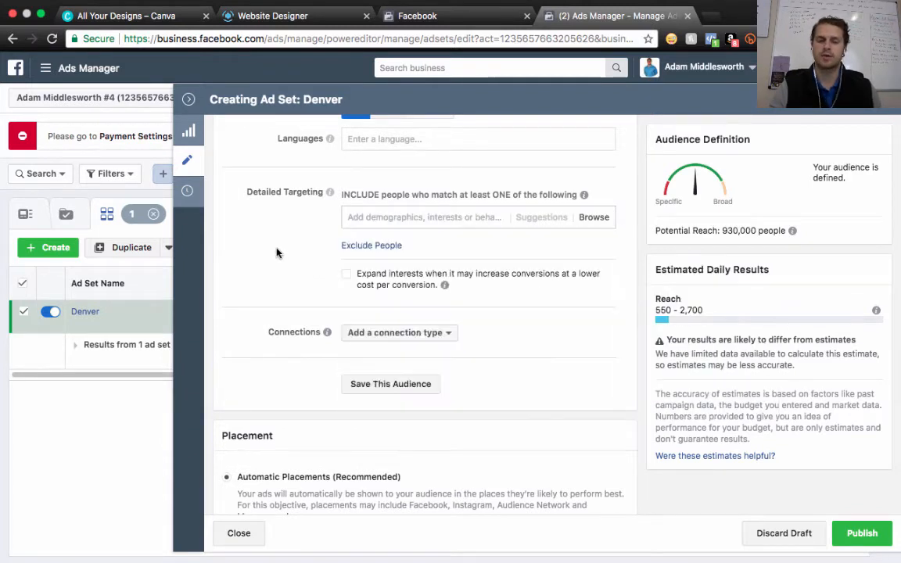
- Switch the ad set's placement setting from automatic placements to Edit Placements
scroll(277, 253, down, 3)
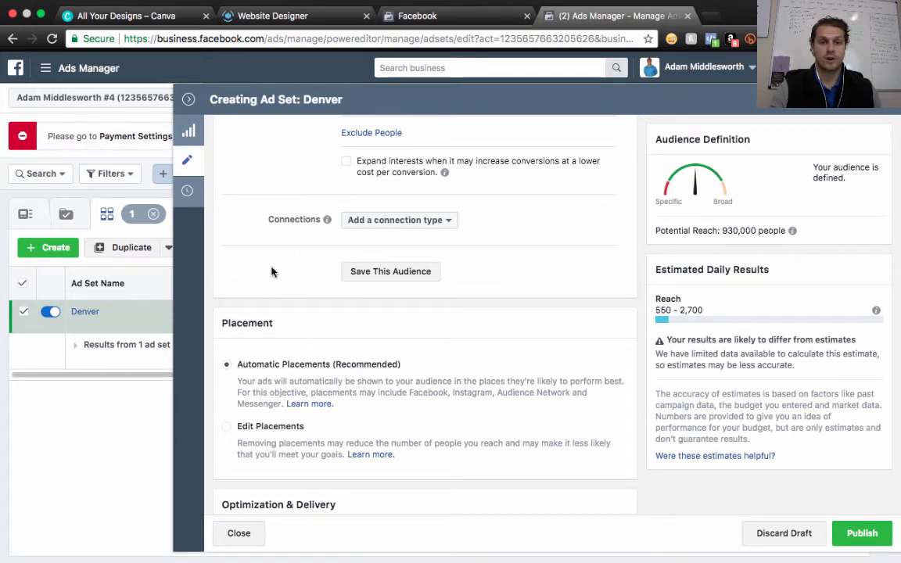
scroll(258, 258, down, 3)
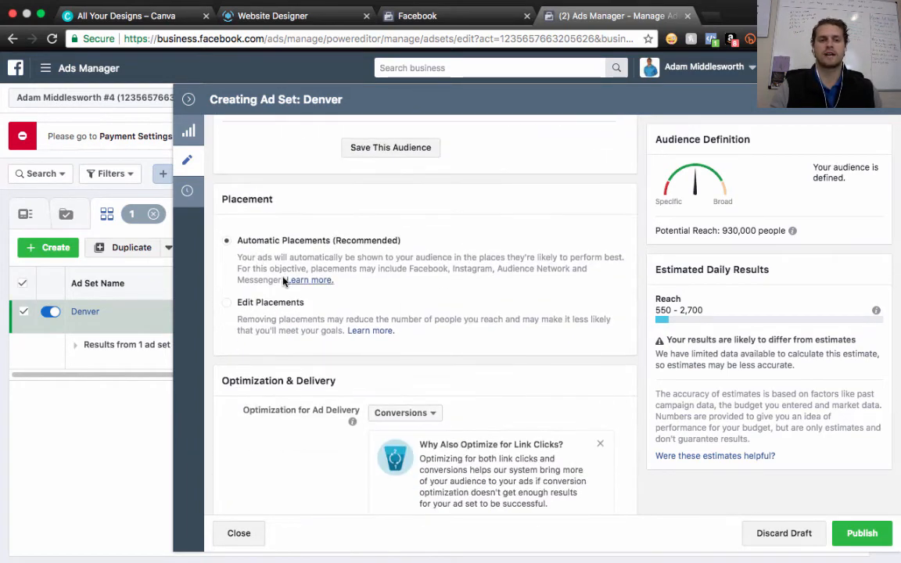
click(228, 305)
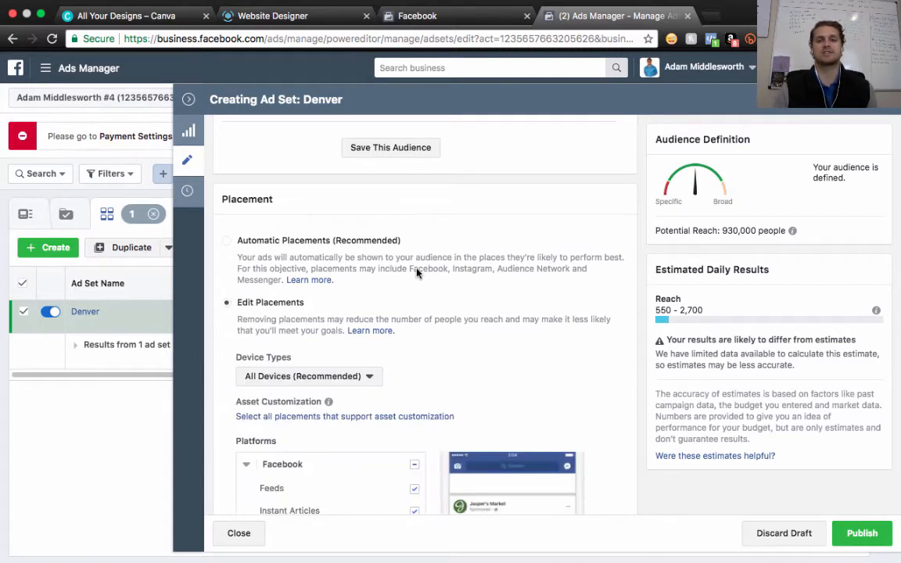
scroll(458, 231, down, 5)
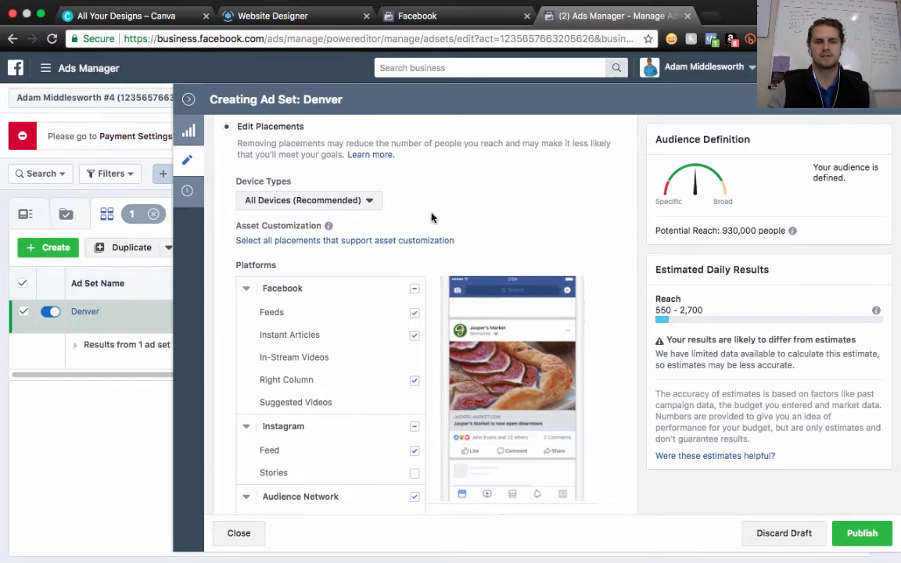
- Keep only Facebook Feeds as a placement by deselecting Instant Articles, Right Column, Instagram Feed, Audience Network and Messenger Home
scroll(433, 218, down, 3)
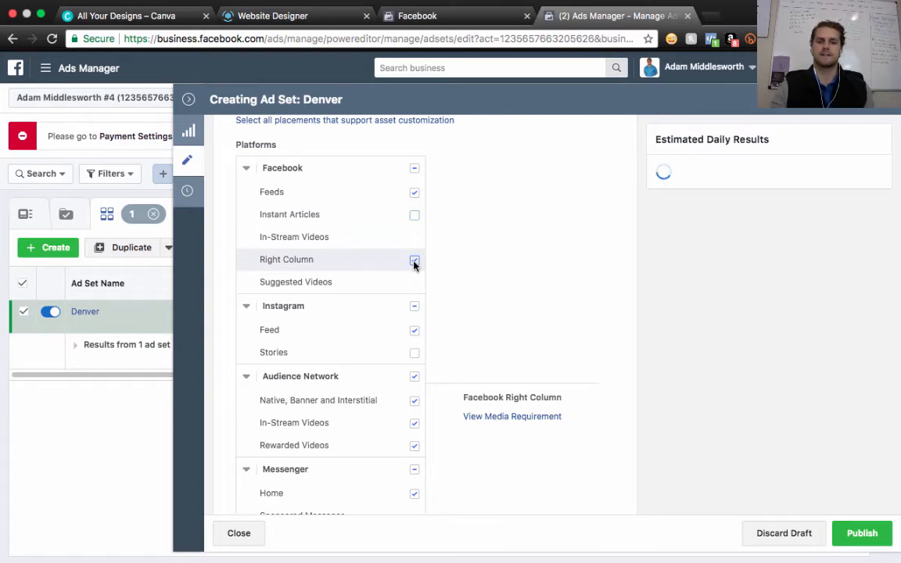
click(414, 331)
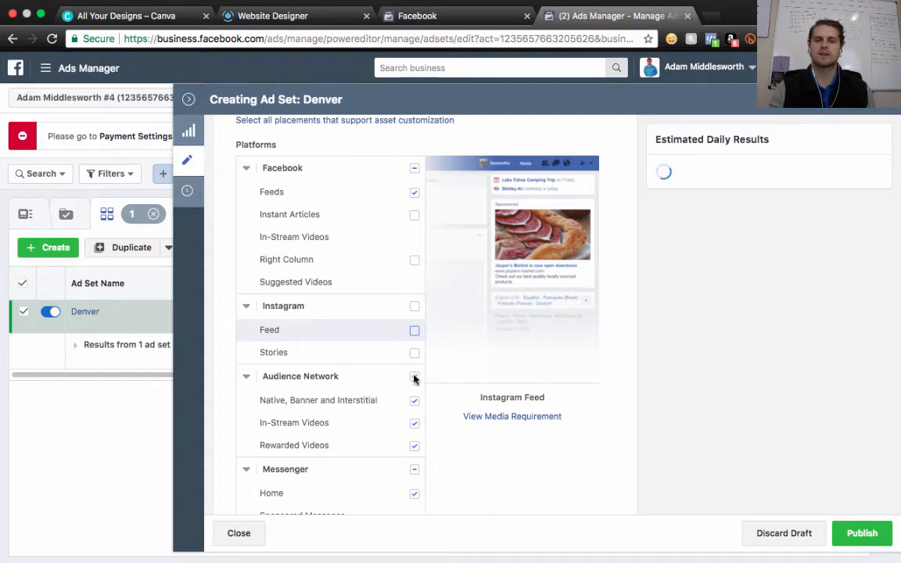
click(414, 377)
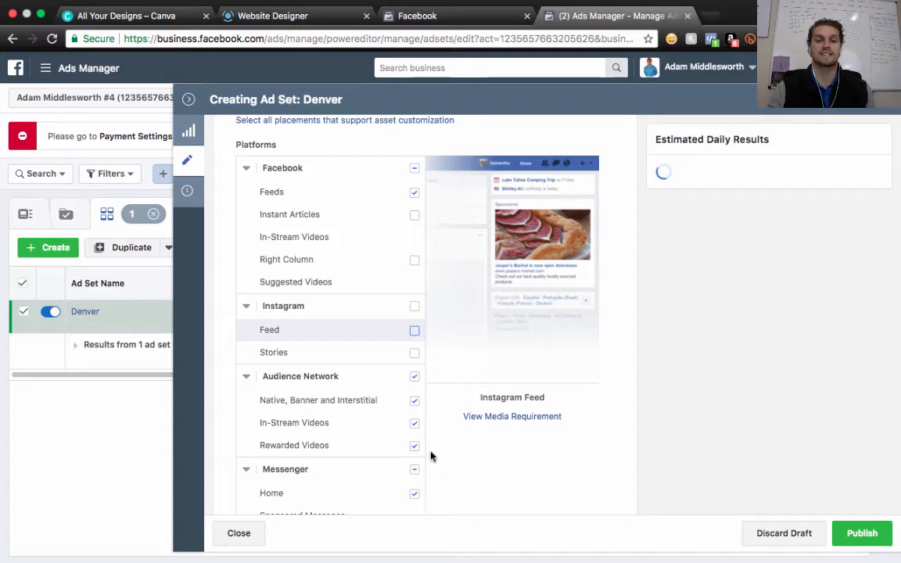
click(415, 376)
click(415, 493)
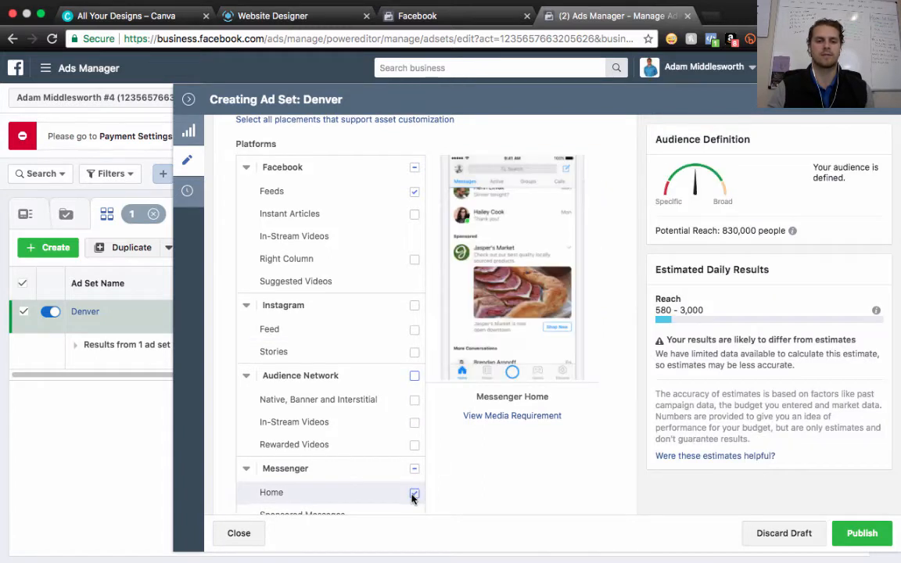
scroll(413, 485, down, 1)
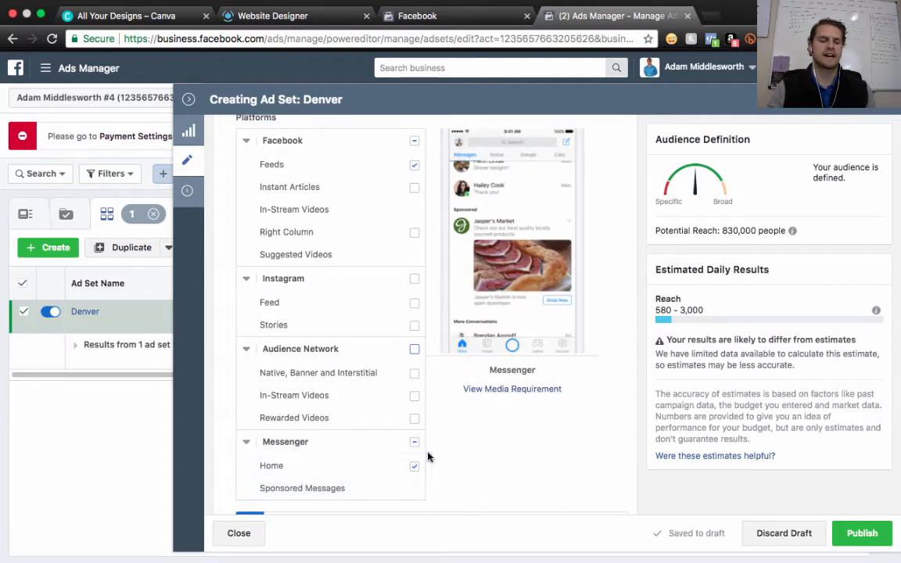
click(414, 467)
click(415, 467)
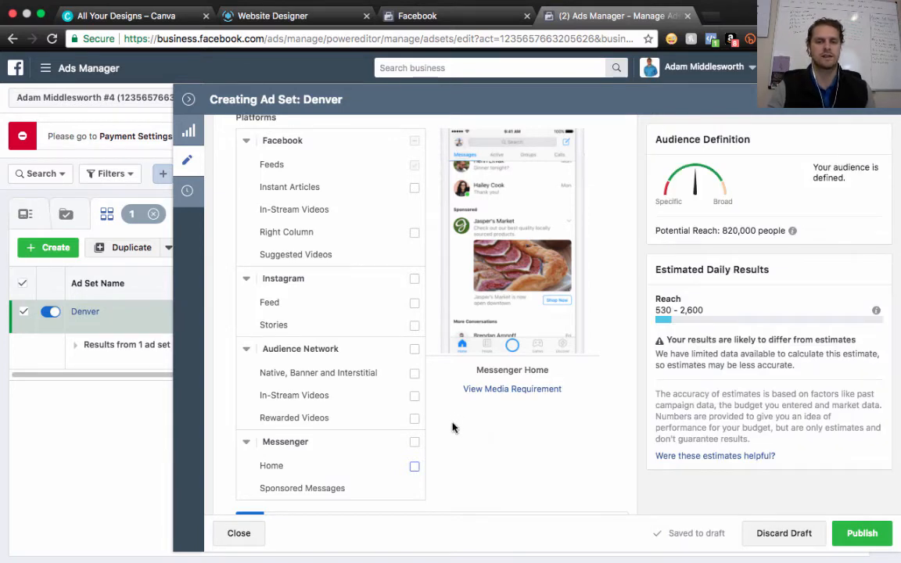
scroll(452, 427, down, 3)
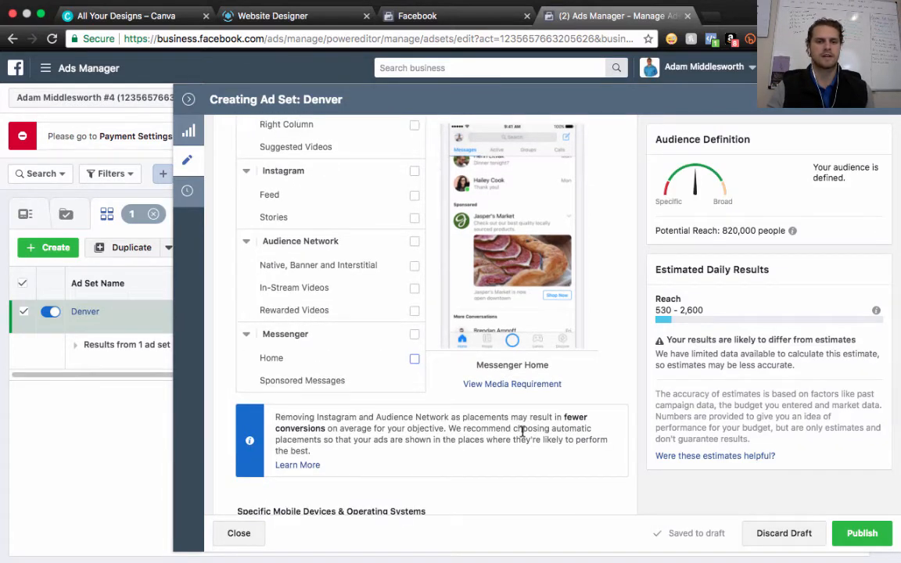
- Review the Denver ad set's mobile device, optimization, conversion window and bid strategy settings, then its budget and schedule
scroll(522, 431, down, 10)
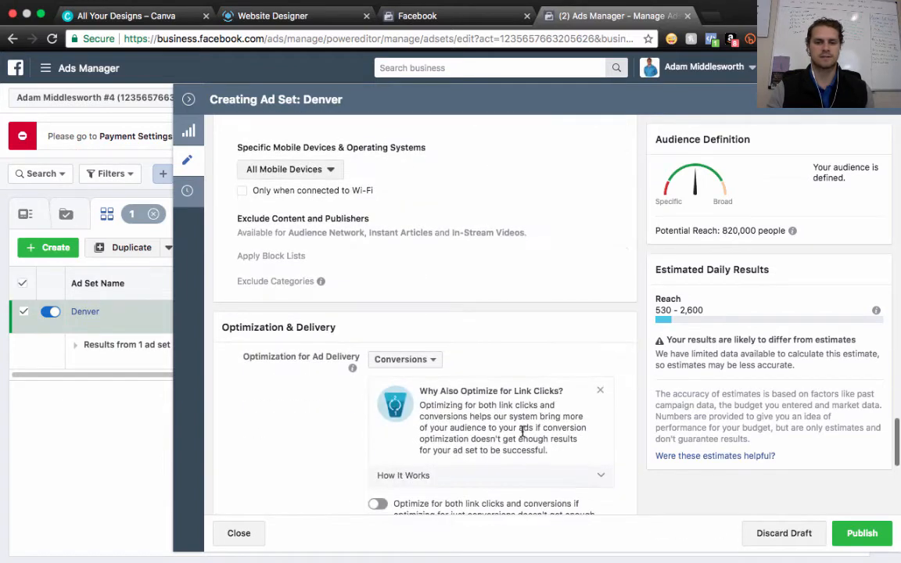
scroll(517, 378, down, 2)
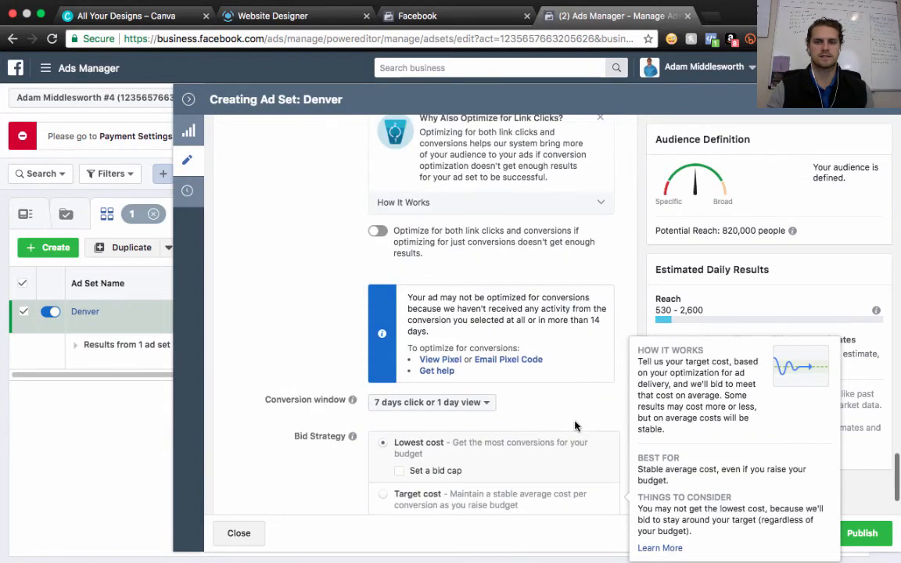
scroll(493, 364, down, 2)
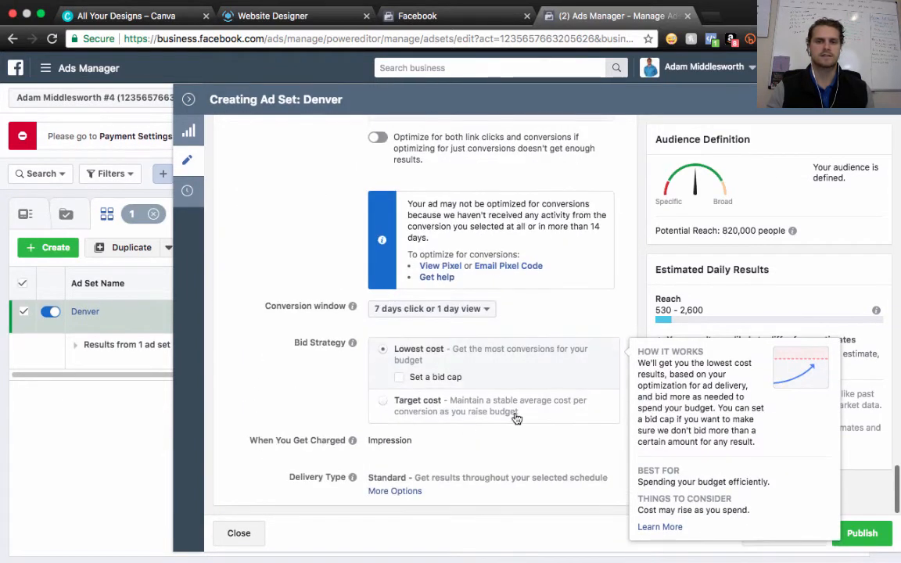
scroll(641, 227, up, 15)
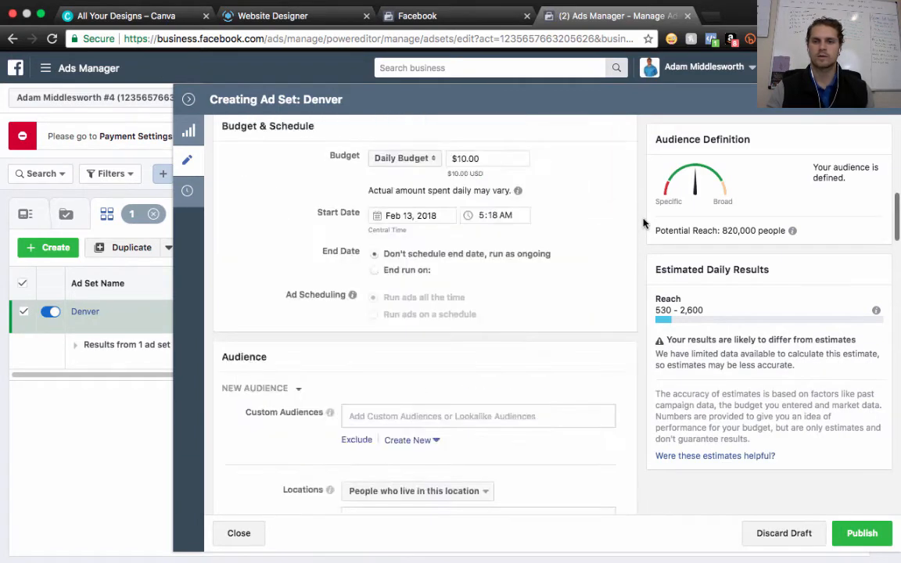
scroll(643, 224, up, 5)
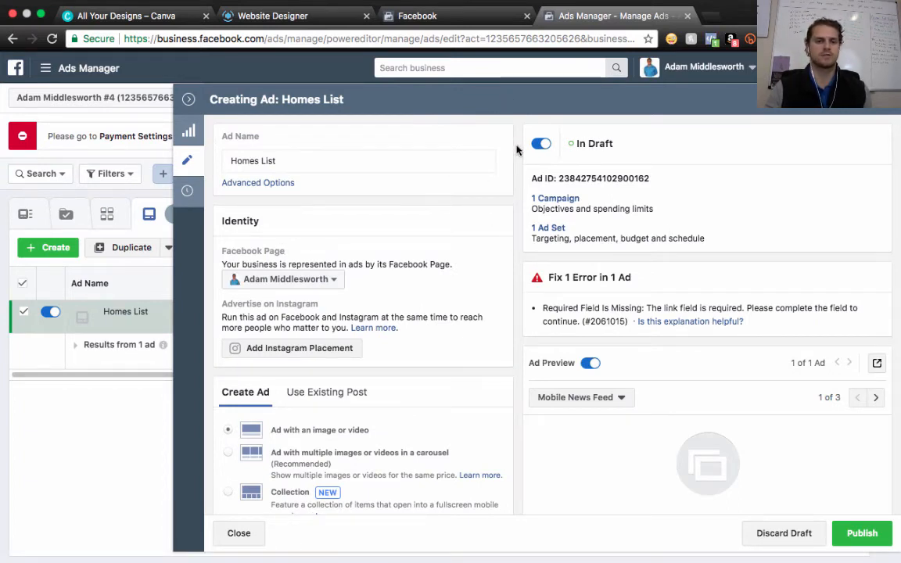
- Add the 1200 × 628 collage of four houses, colorado homes.png, from the account images to the Homes List ad
scroll(517, 149, down, 5)
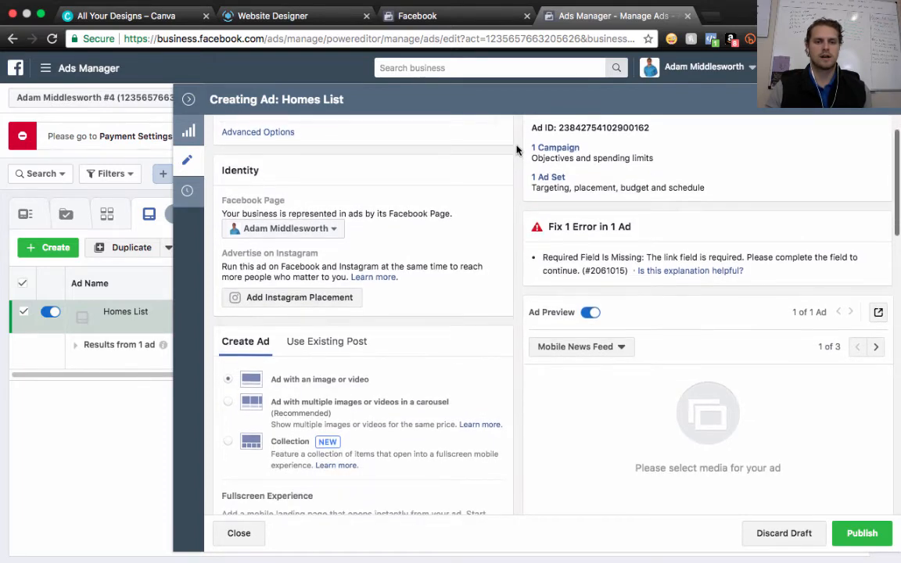
scroll(367, 327, down, 5)
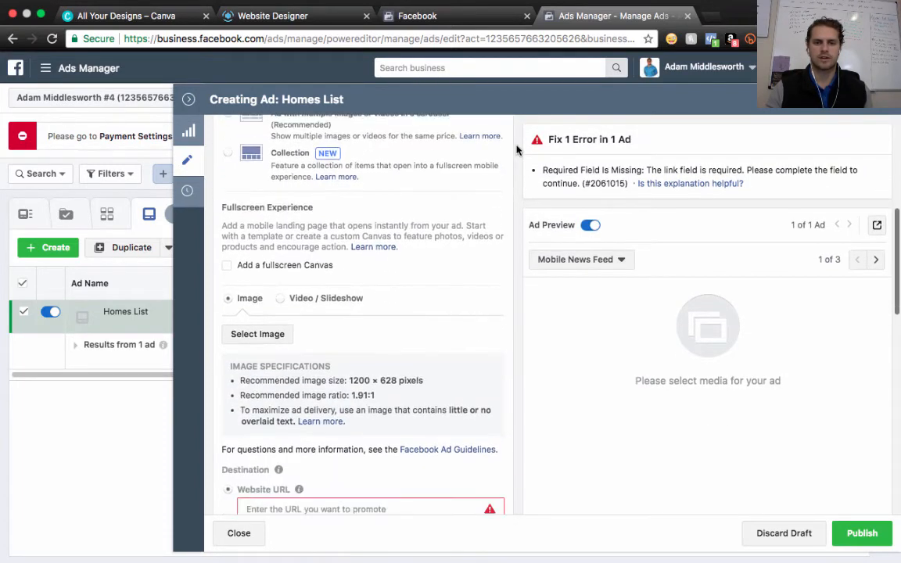
scroll(383, 324, down, 1)
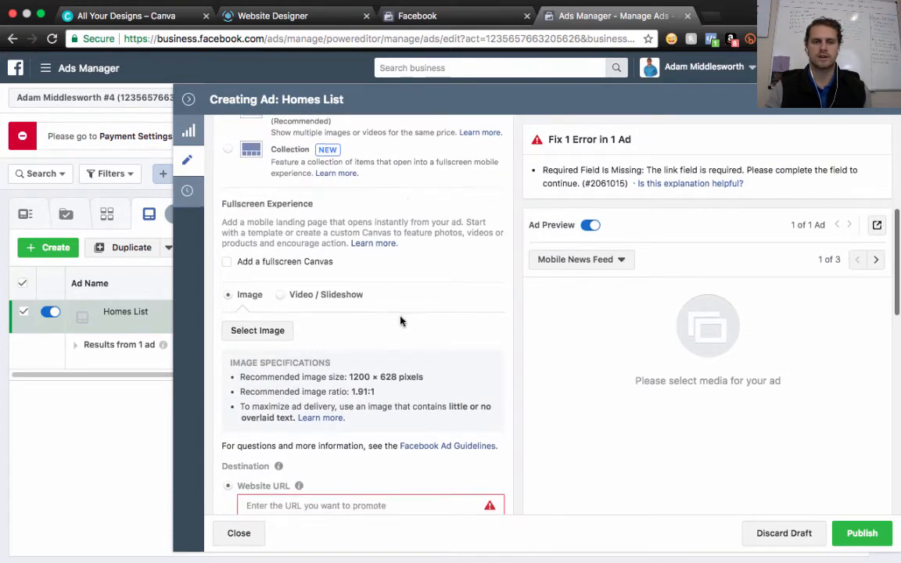
click(262, 319)
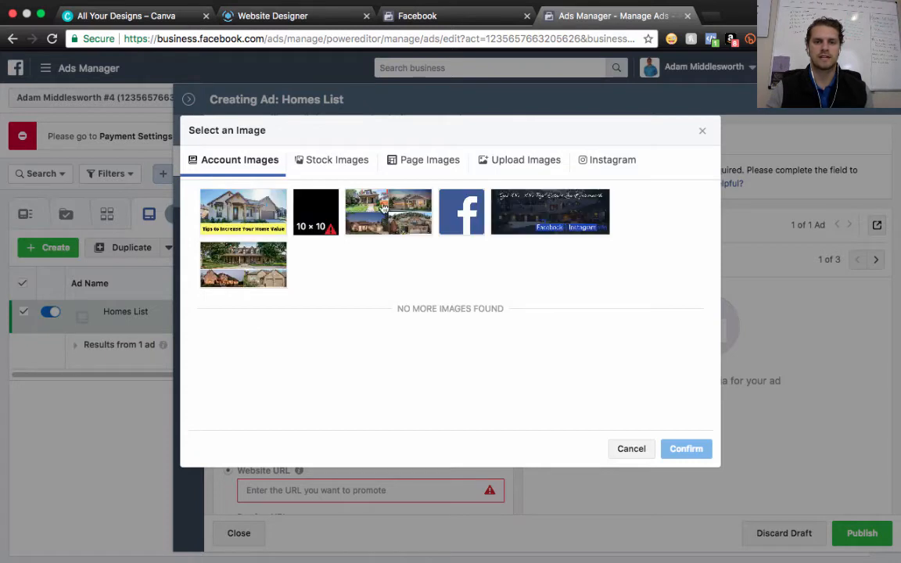
click(522, 160)
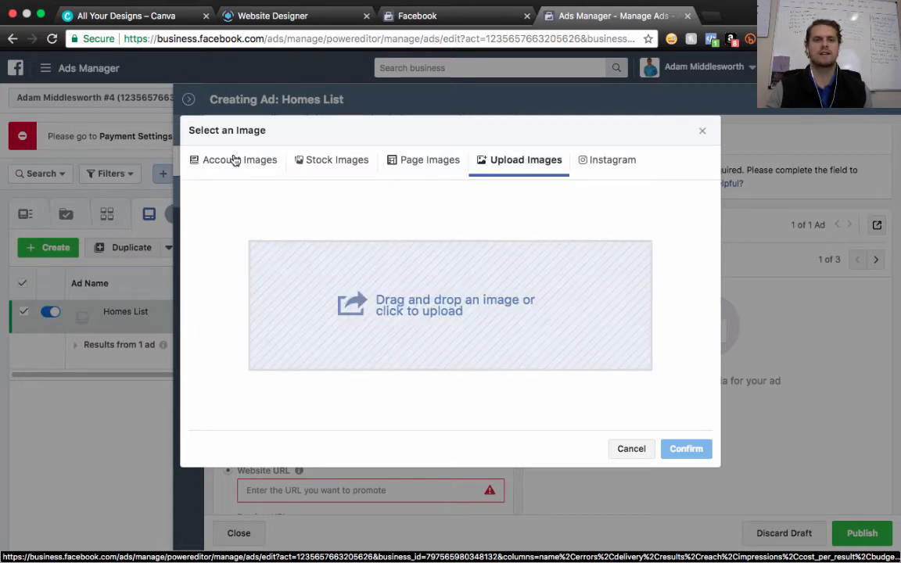
click(235, 161)
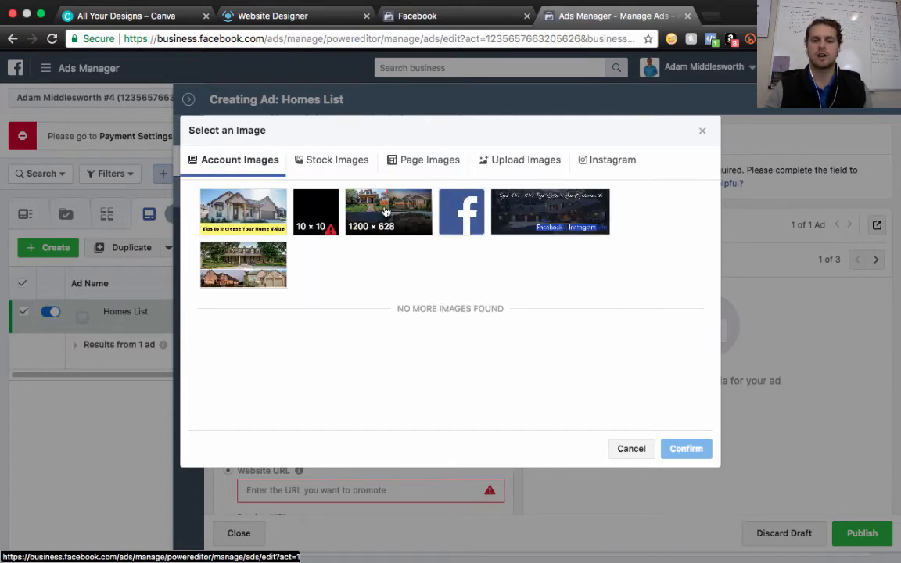
click(385, 211)
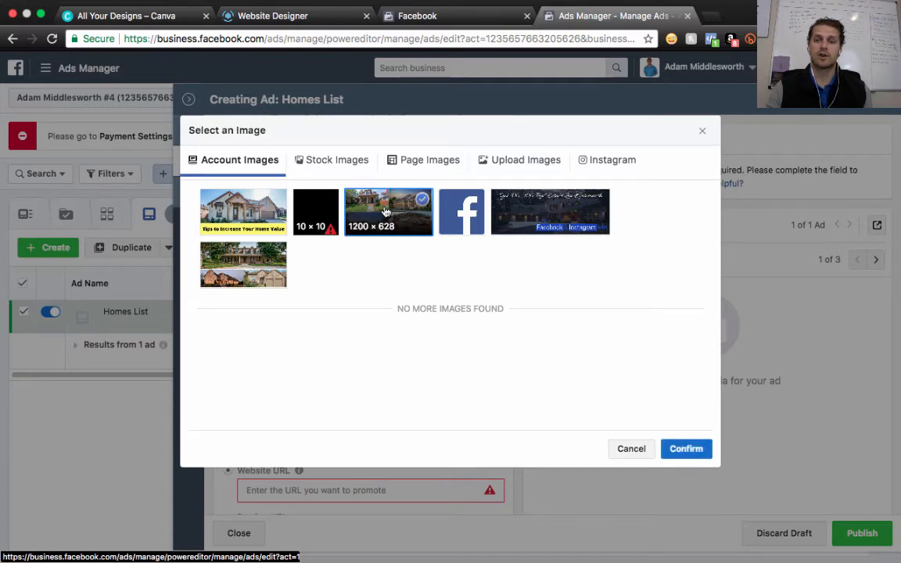
click(691, 456)
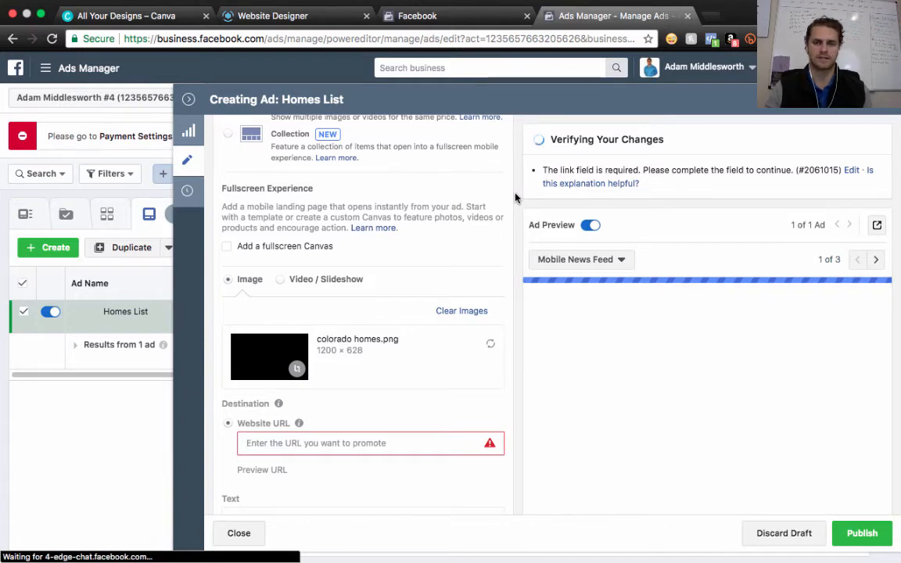
scroll(515, 198, down, 1)
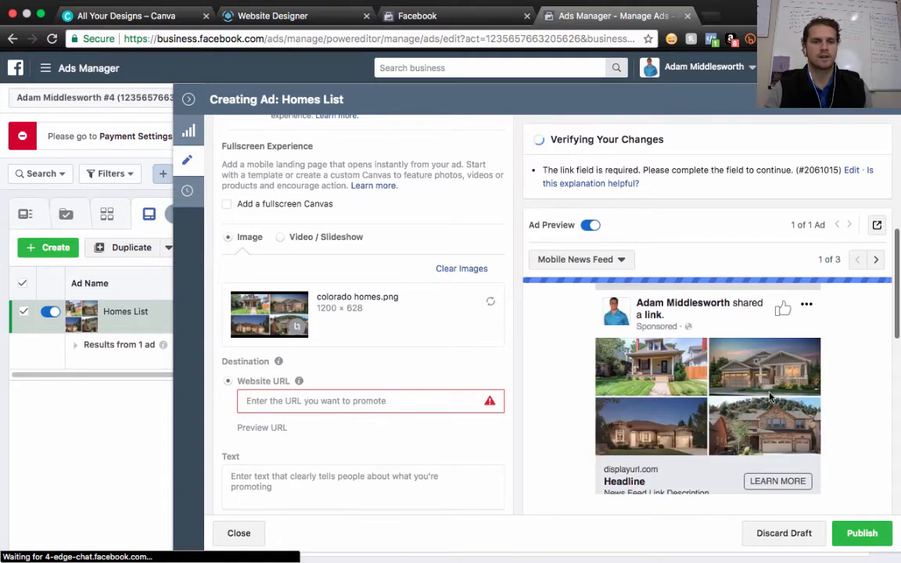
scroll(519, 208, down, 3)
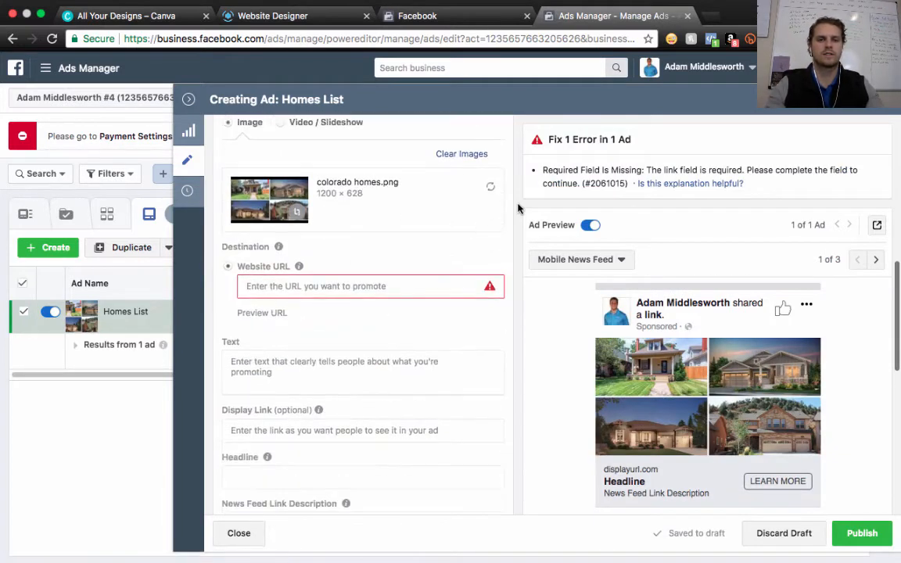
- Switch to the Website Designer and replace [YOUR CITY] with Denver in the landing page's header text
click(285, 287)
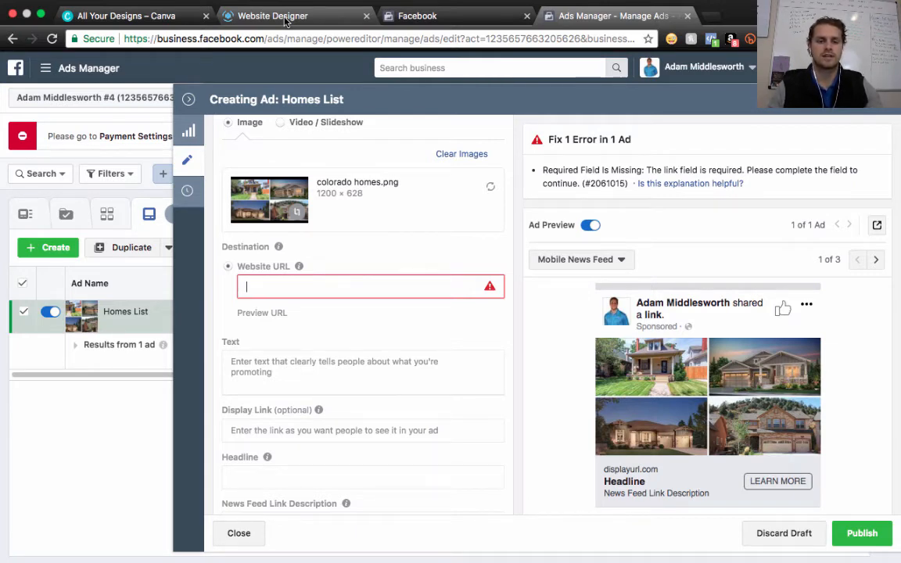
click(304, 19)
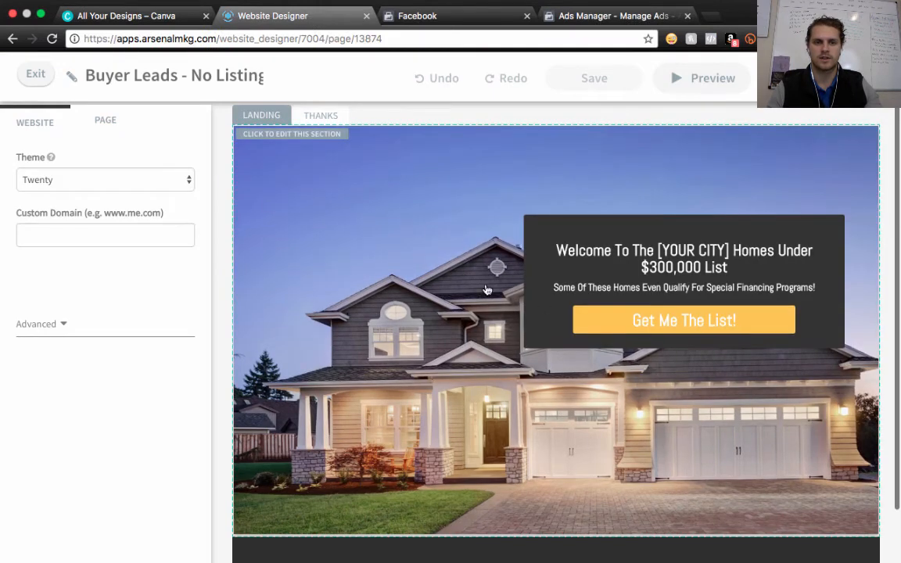
click(704, 256)
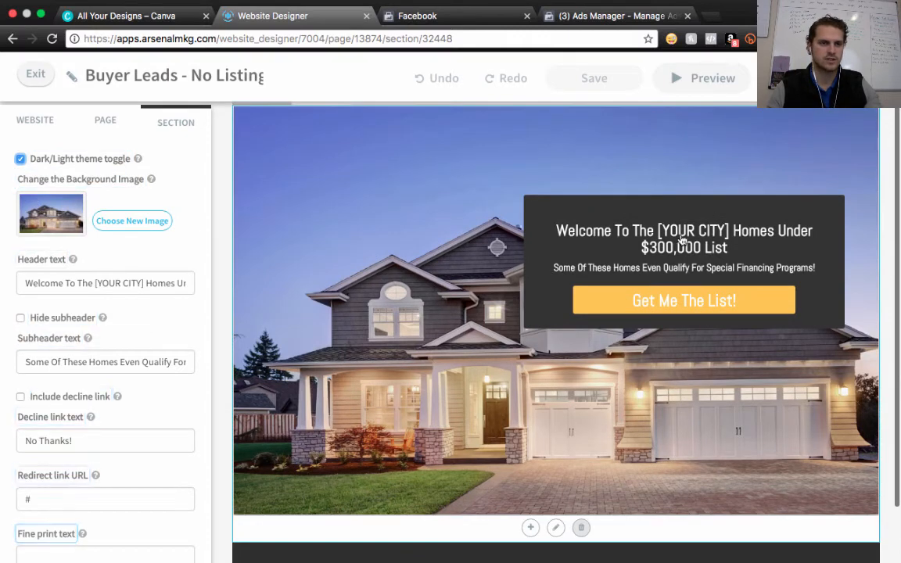
click(718, 220)
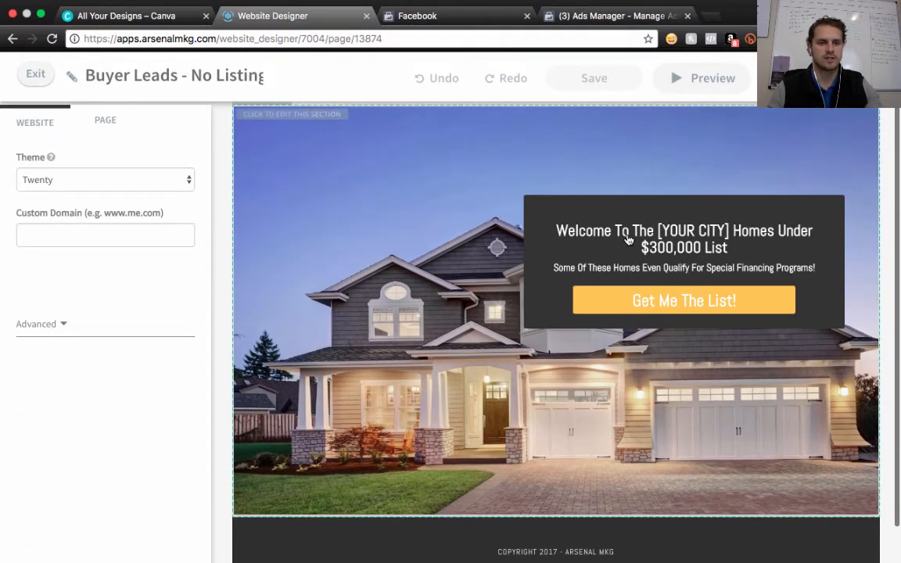
click(628, 238)
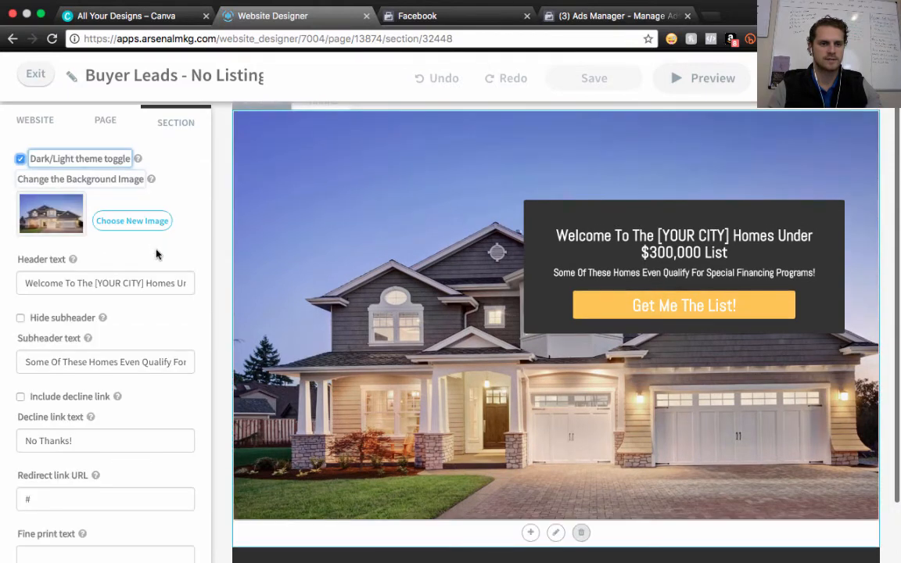
drag(144, 284, 95, 283)
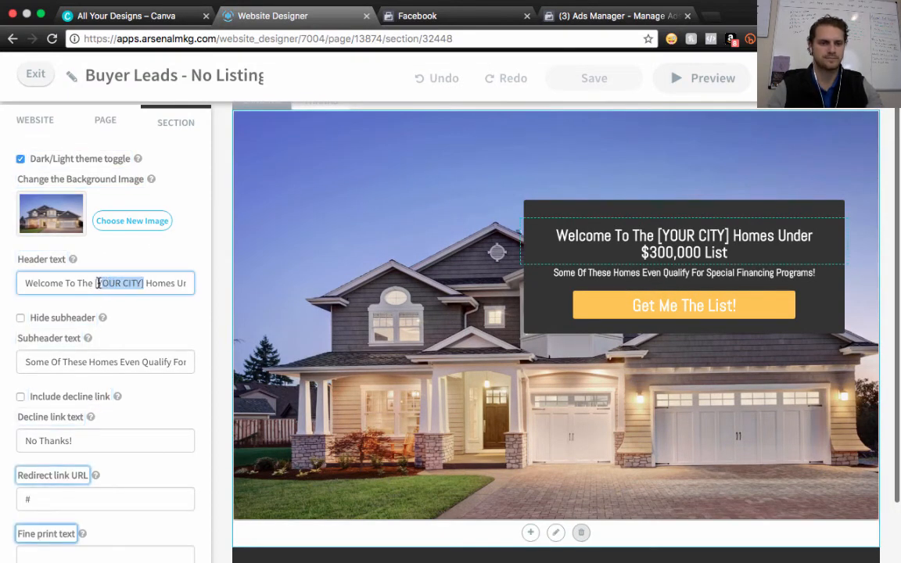
text(Denver)
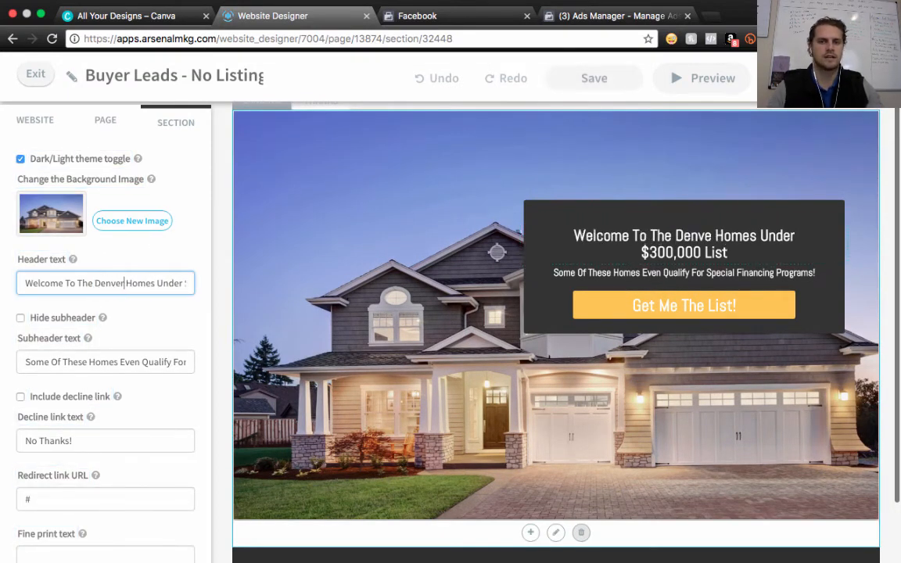
key(BackSpace)
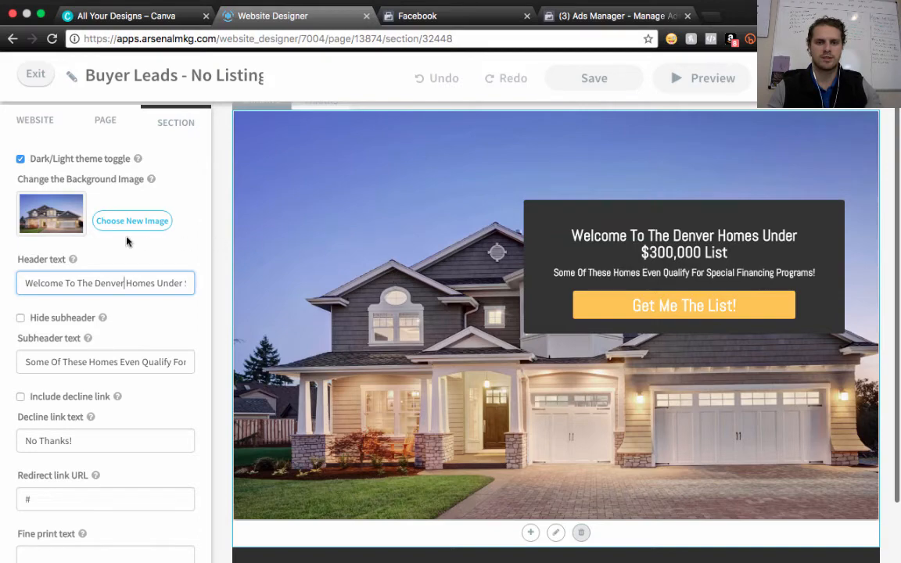
- Try to set the landing section's background to the photo of the porch house with a green lawn from My Images
click(47, 197)
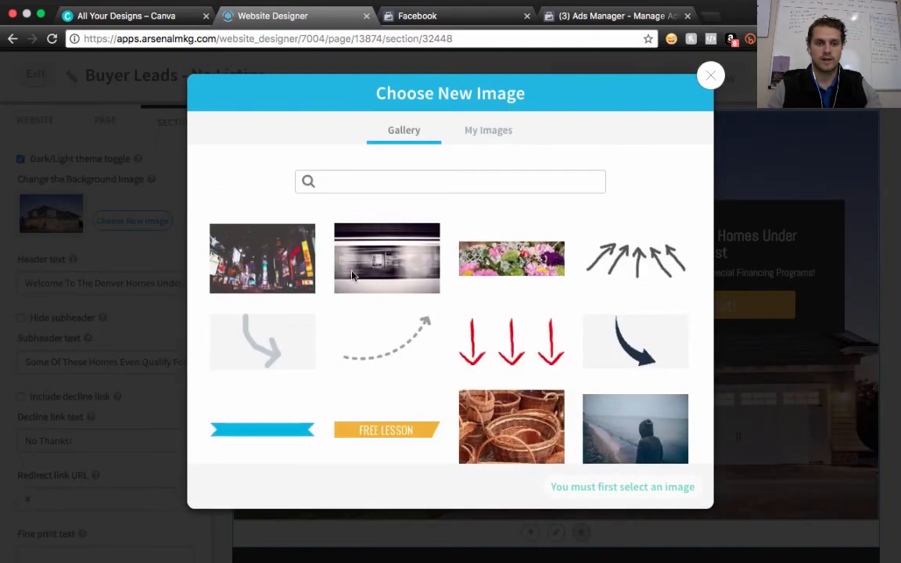
click(475, 128)
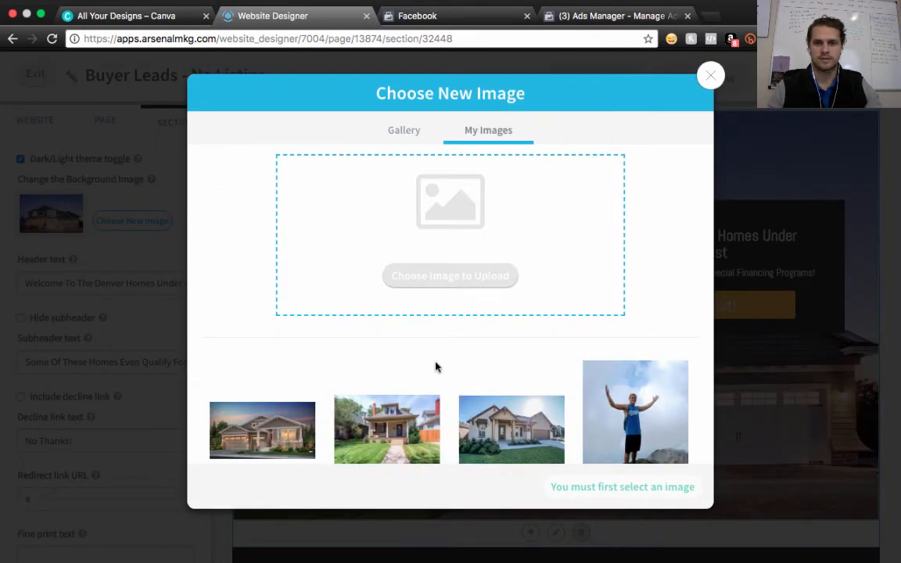
click(399, 420)
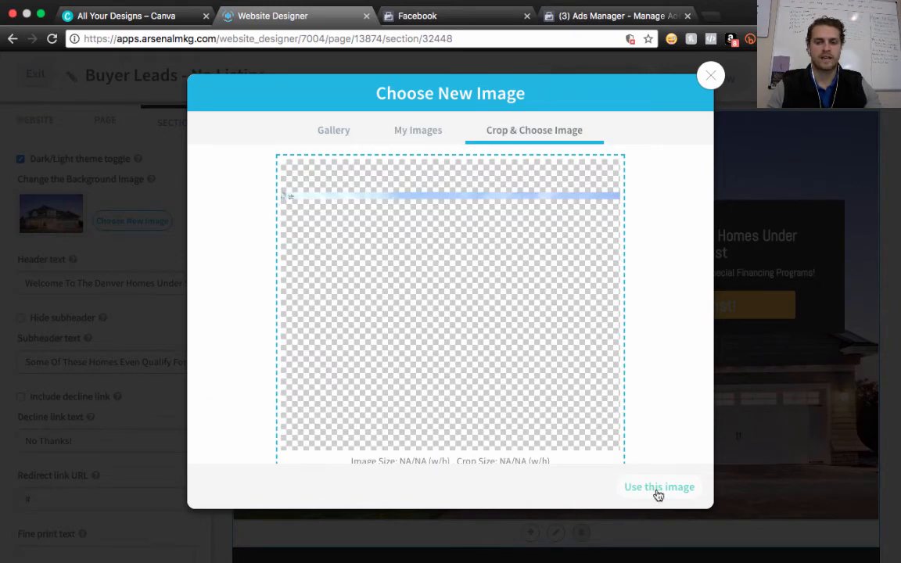
click(661, 487)
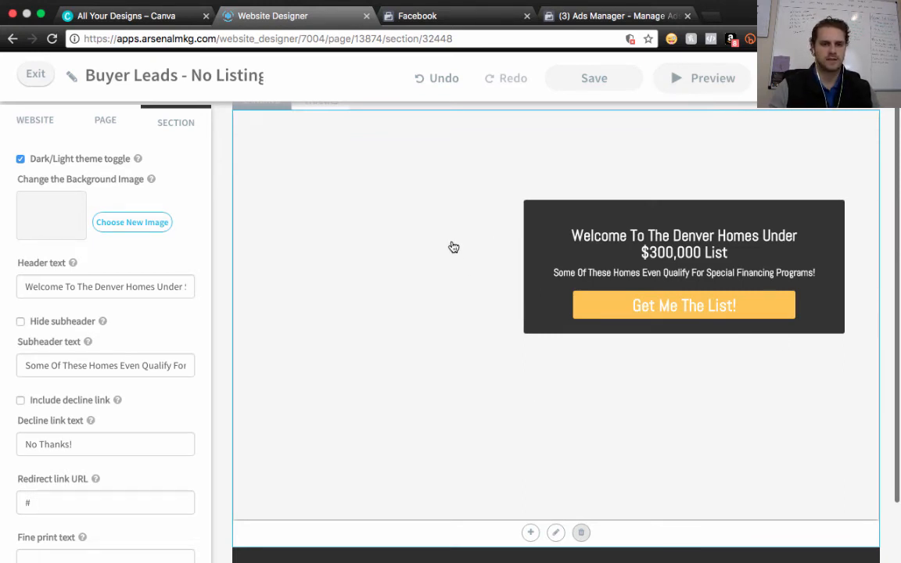
scroll(453, 248, down, 2)
scroll(454, 248, up, 1)
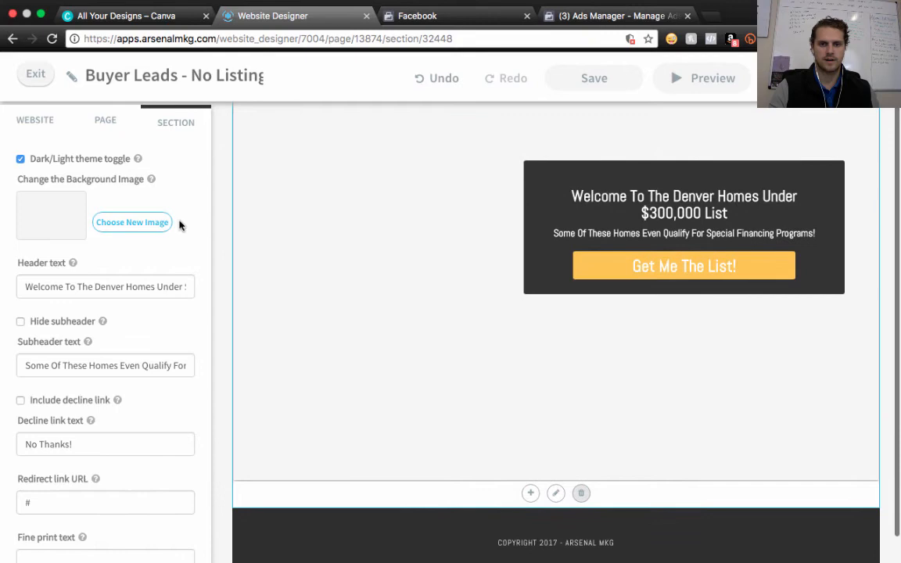
- Retry the same green-lawn house photo from My Images as the section's background and check it in the crop view
click(71, 212)
click(475, 131)
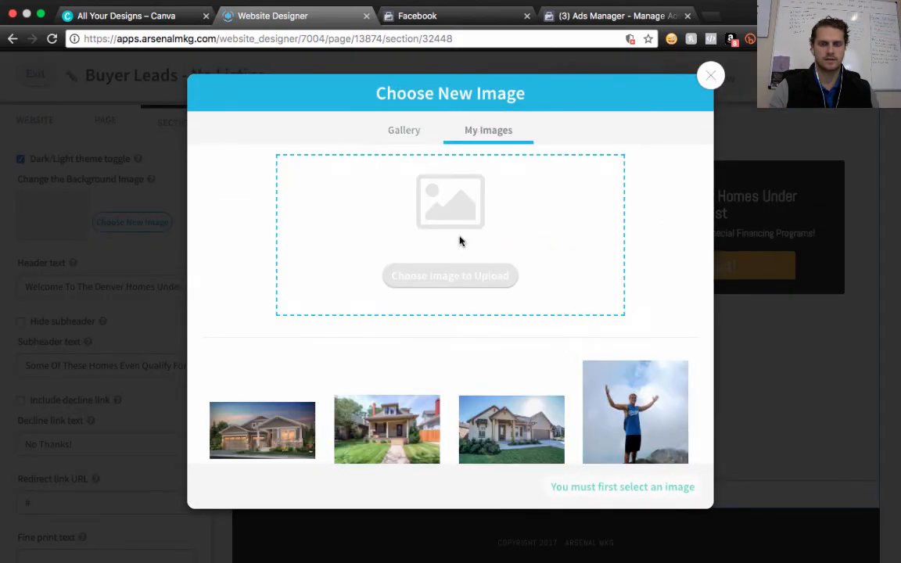
click(391, 426)
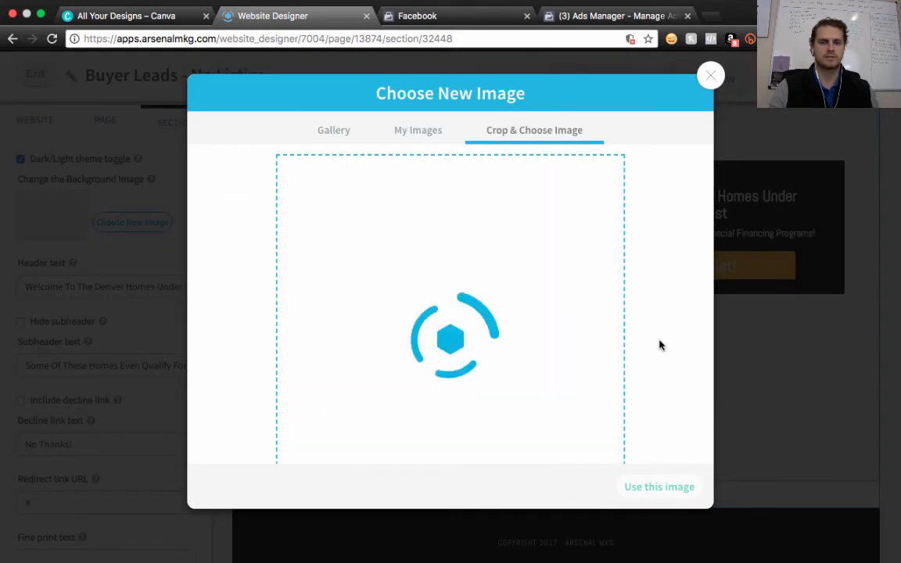
scroll(631, 255, down, 1)
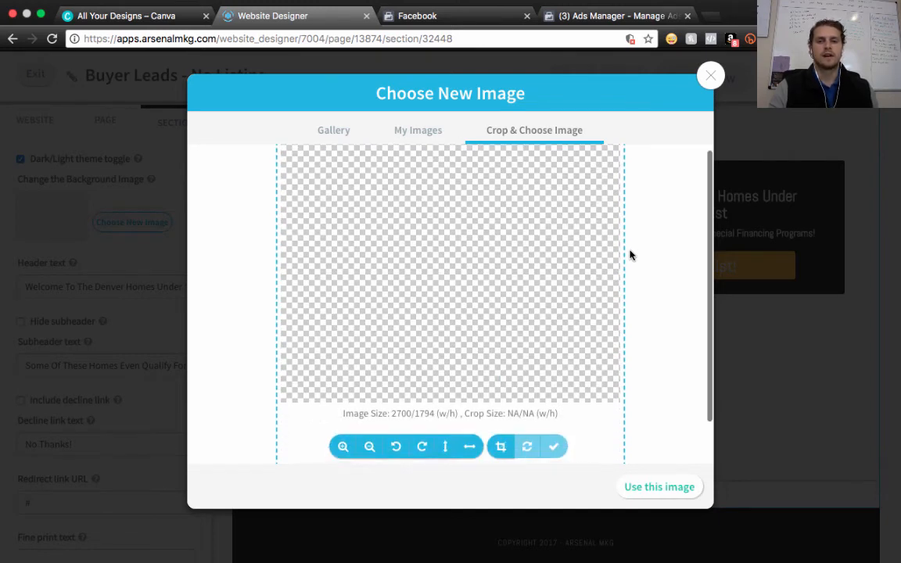
scroll(631, 255, down, 1)
scroll(631, 255, up, 2)
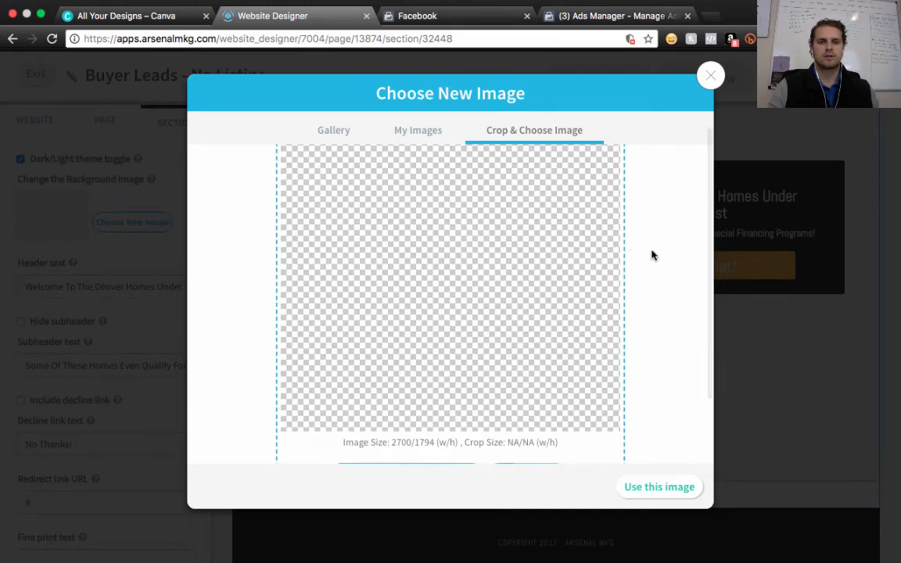
scroll(653, 255, up, 1)
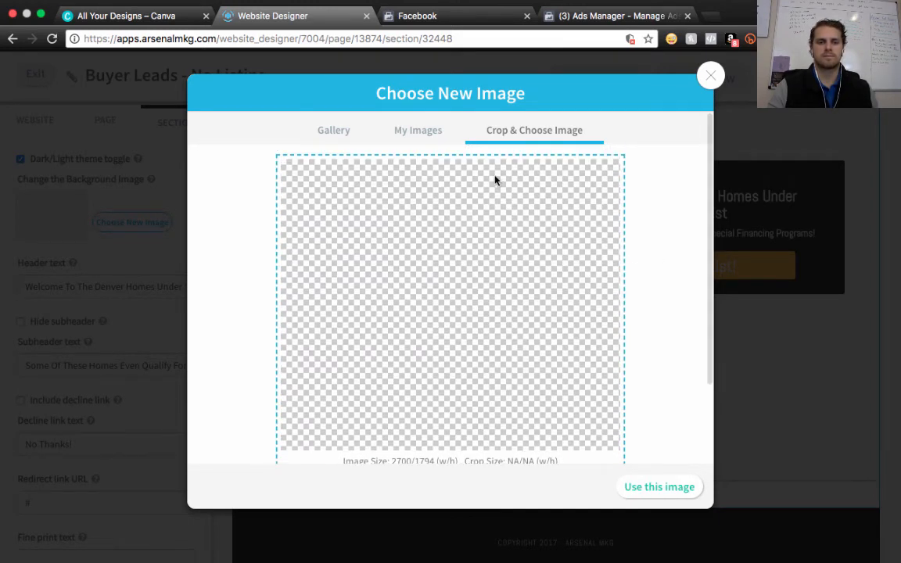
- Set the landing section's background to the dusk photo of the gray house with garages from My Images and save the website
click(344, 136)
click(428, 134)
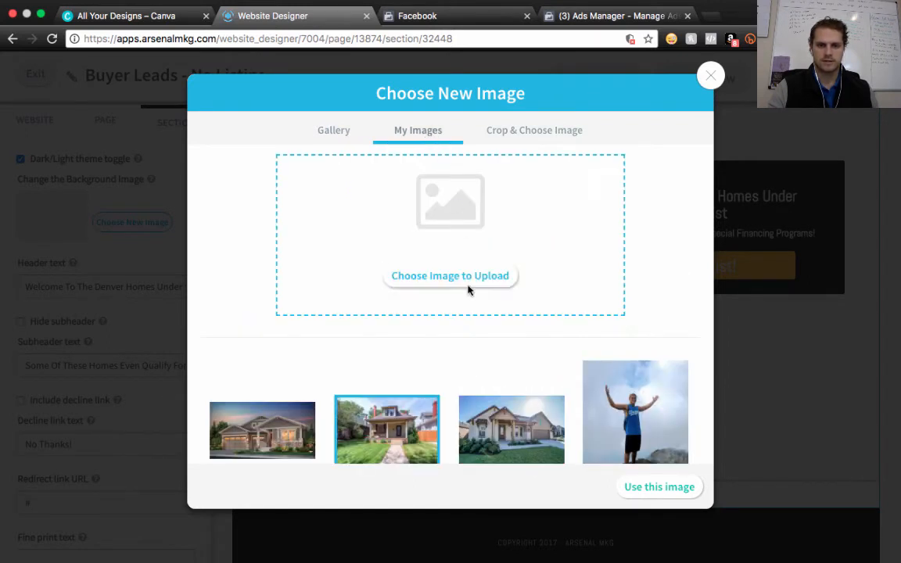
scroll(468, 290, down, 1)
click(258, 377)
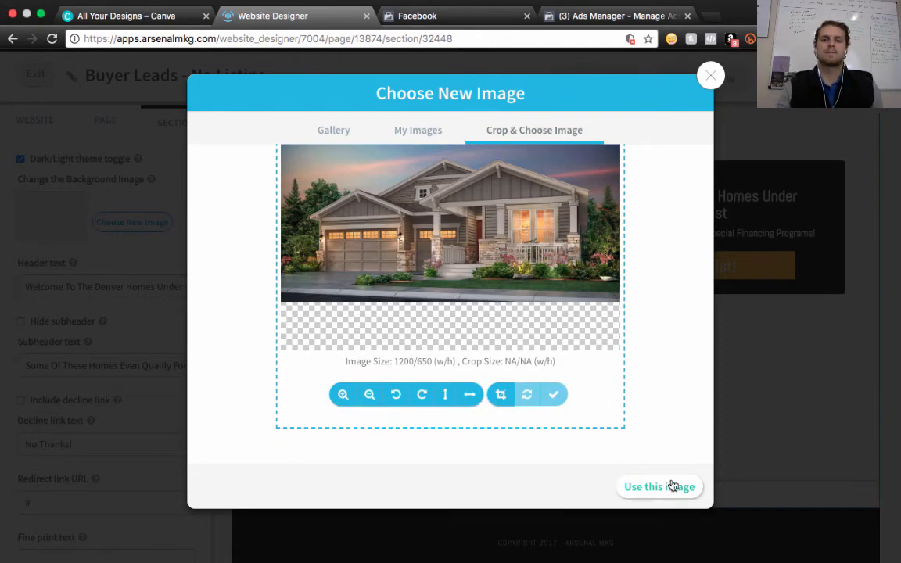
click(671, 486)
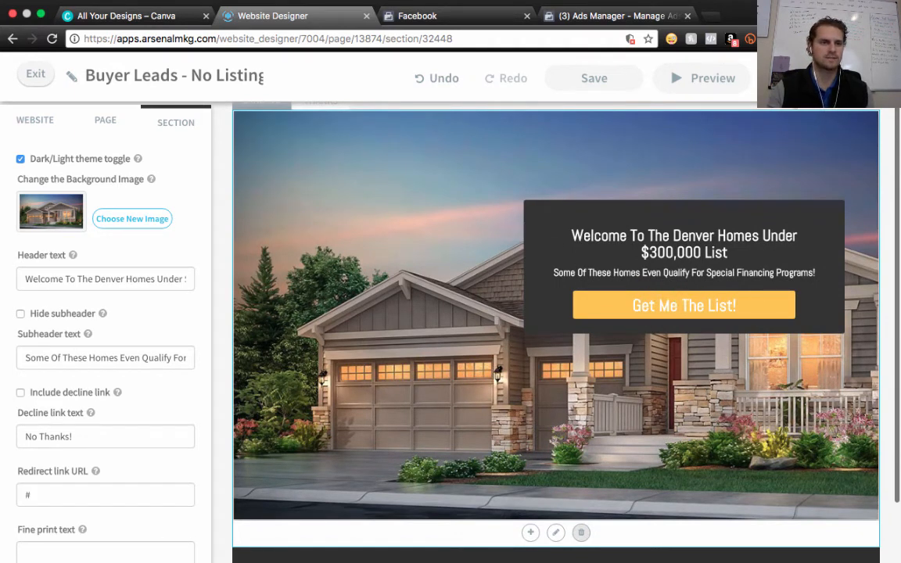
click(594, 77)
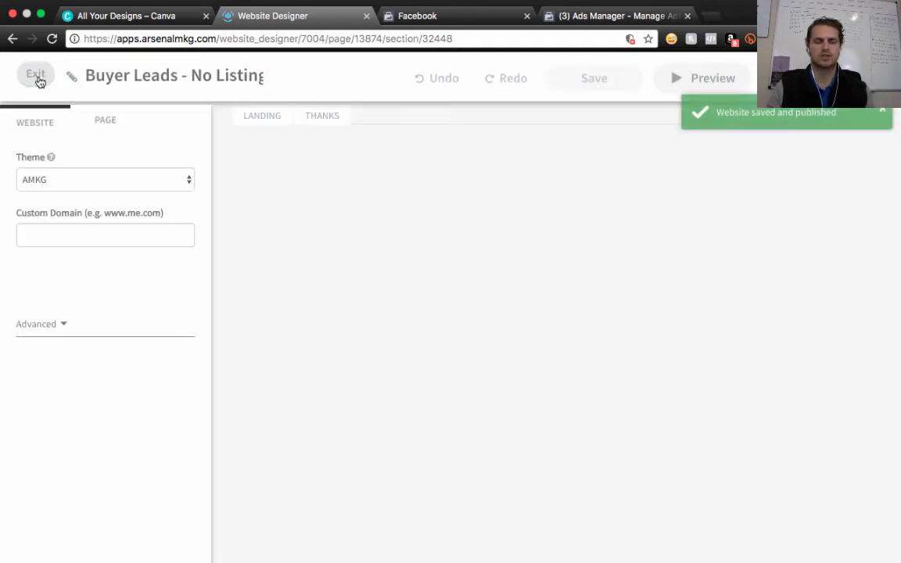
- Exit the designer and open the live Buyer Leads - No Listing site from the websites list
click(36, 76)
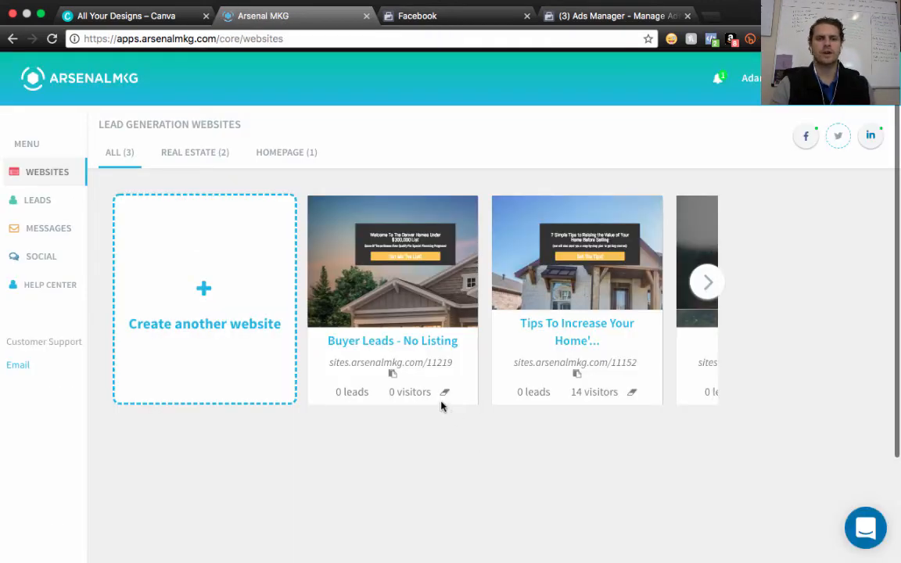
mouse_move(416, 374)
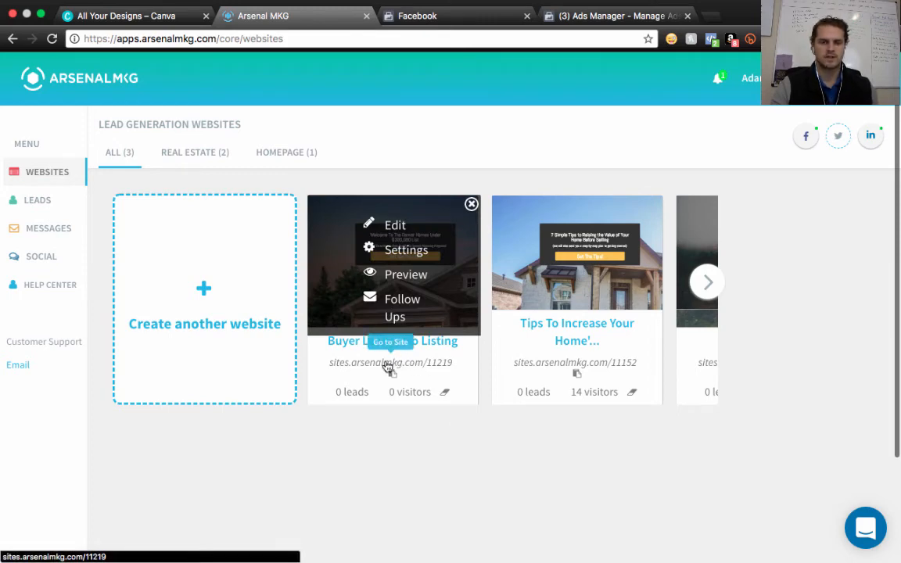
click(388, 364)
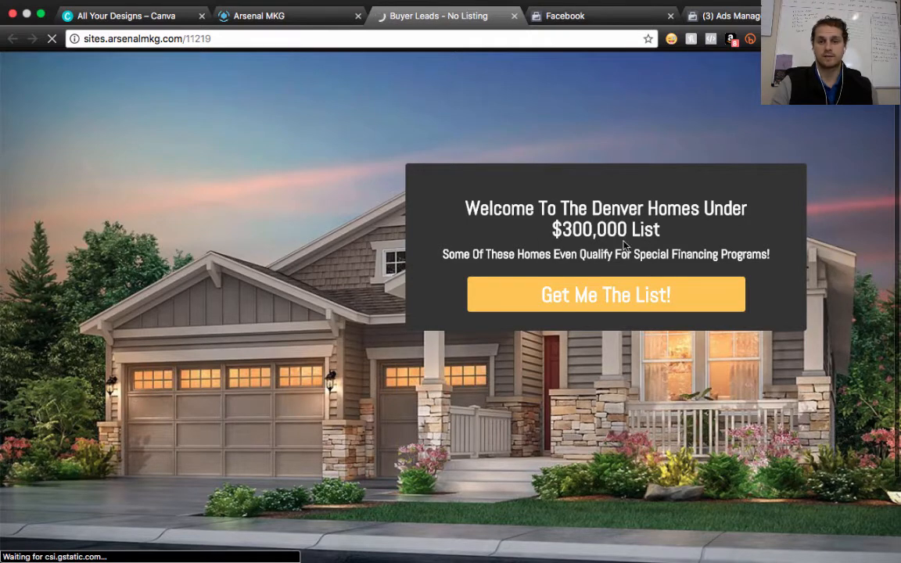
- Create a Bitly short link for the live landing page and copy it
click(751, 40)
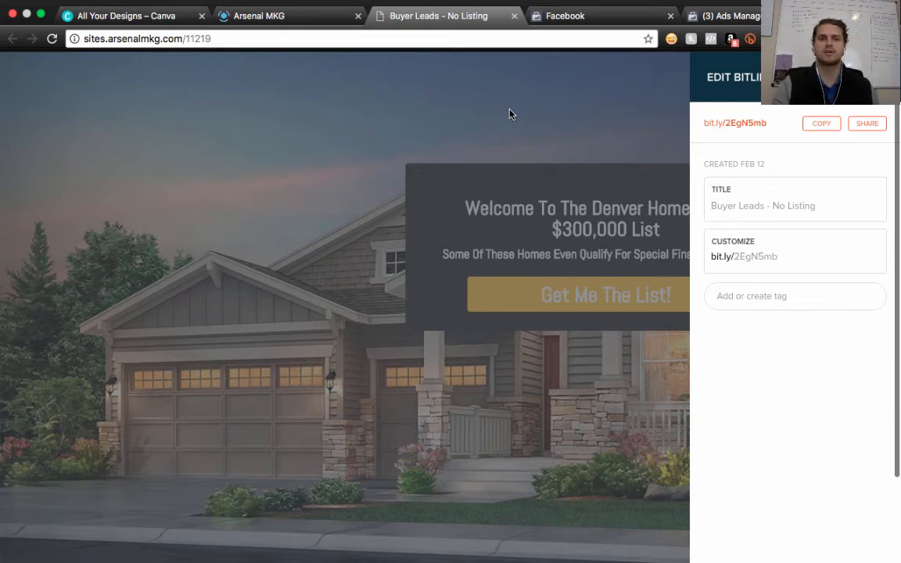
click(213, 39)
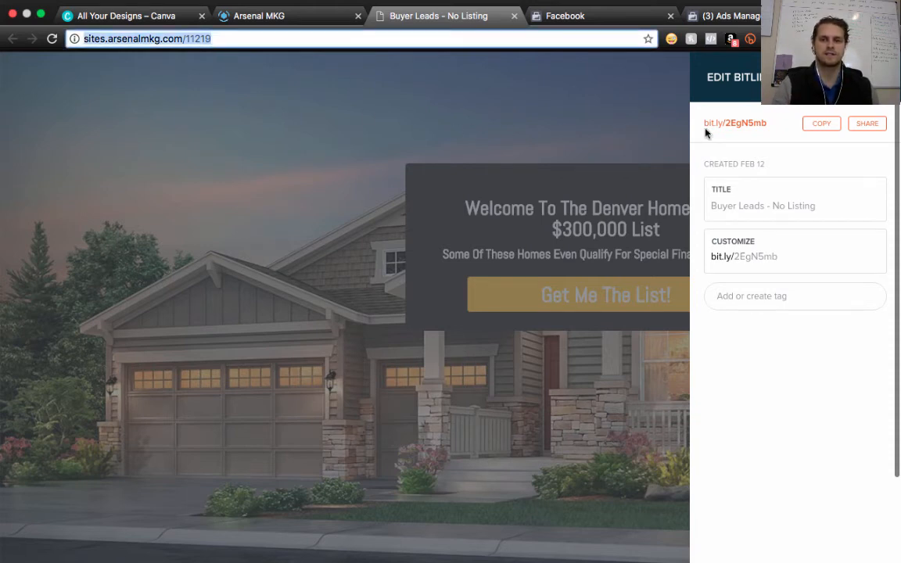
click(820, 127)
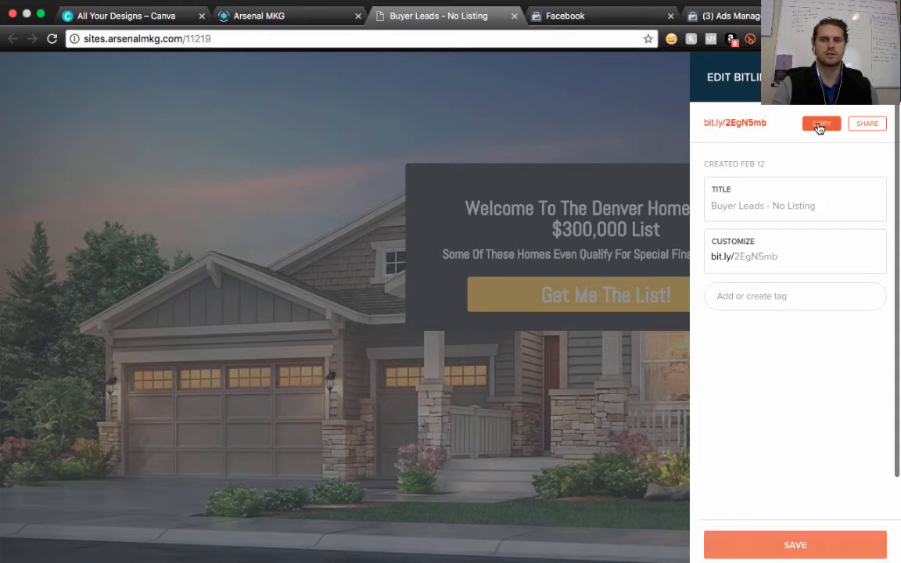
click(604, 15)
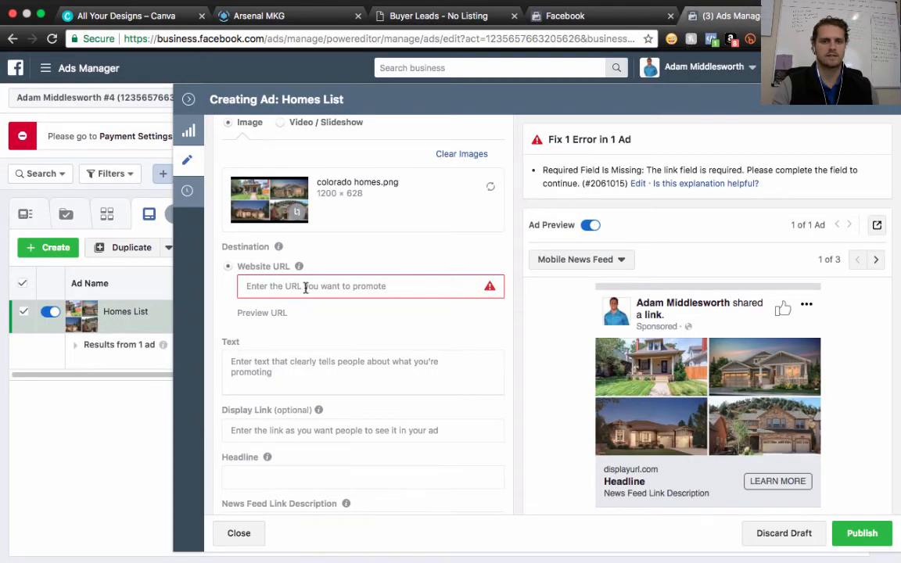
click(306, 287)
key(super+v)
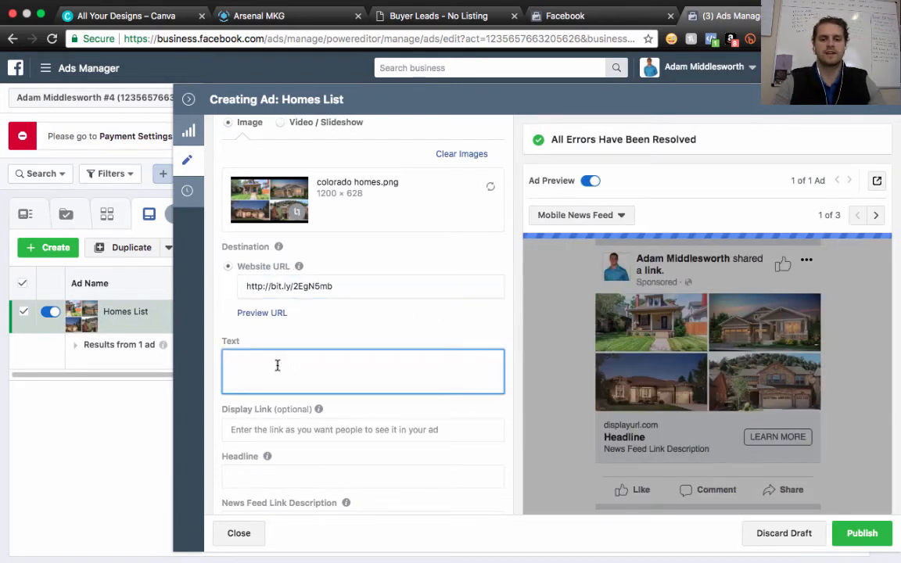
- Enter "Attention Denver Residents!" as the opening line of the ad's text
text(Attent)
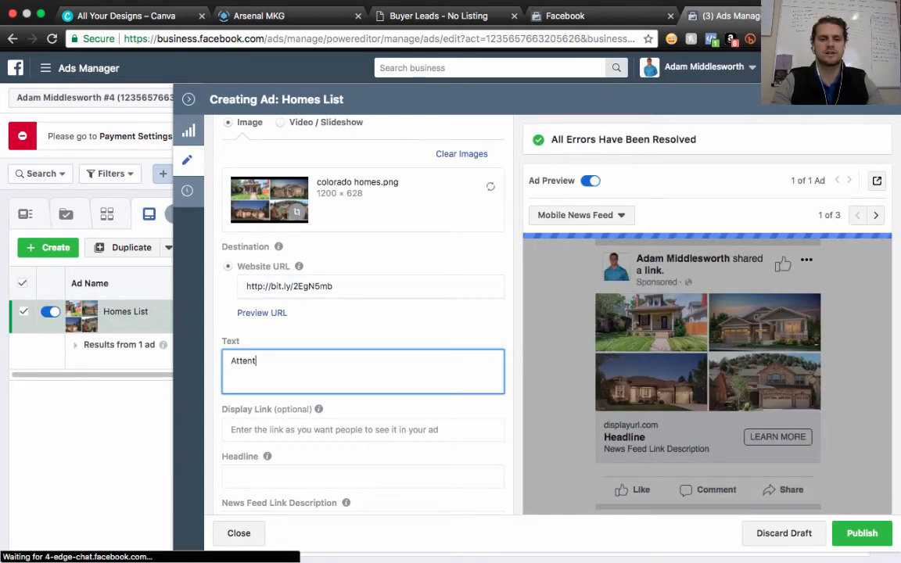
text(ion Denver REsid)
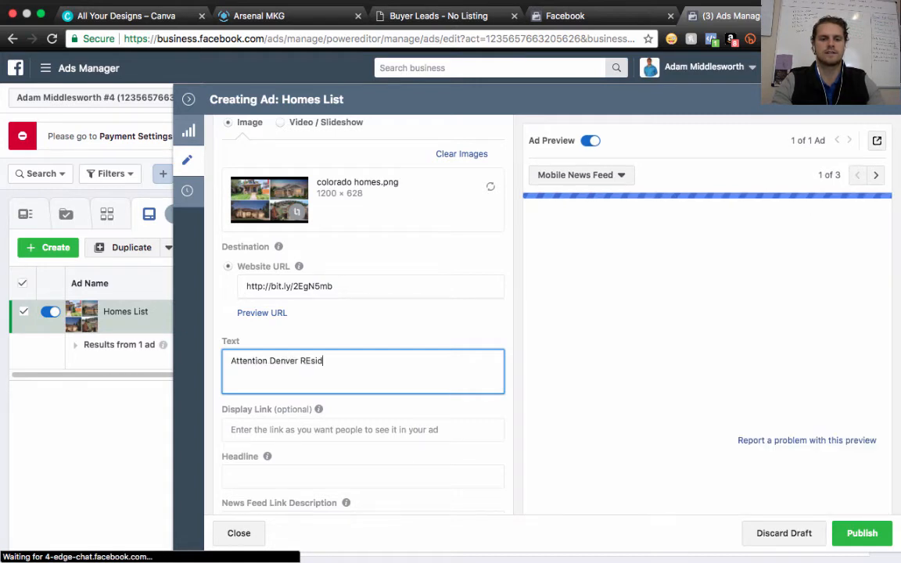
text(ents!)
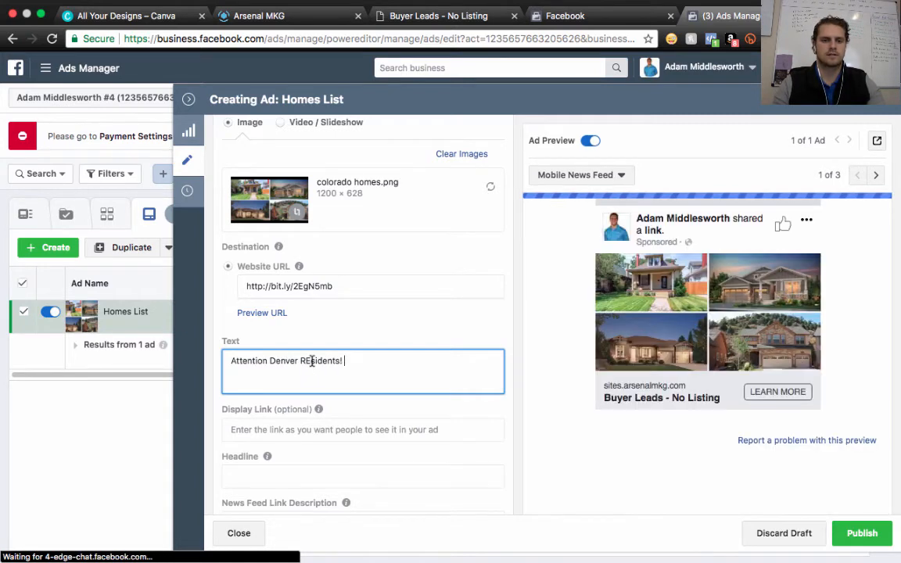
click(312, 361)
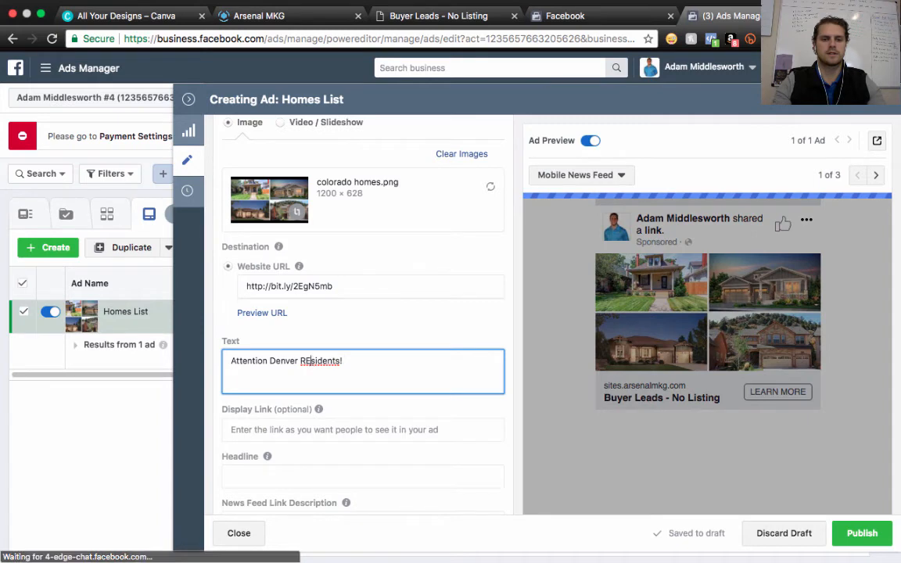
key(BackSpace)
text(e)
click(375, 361)
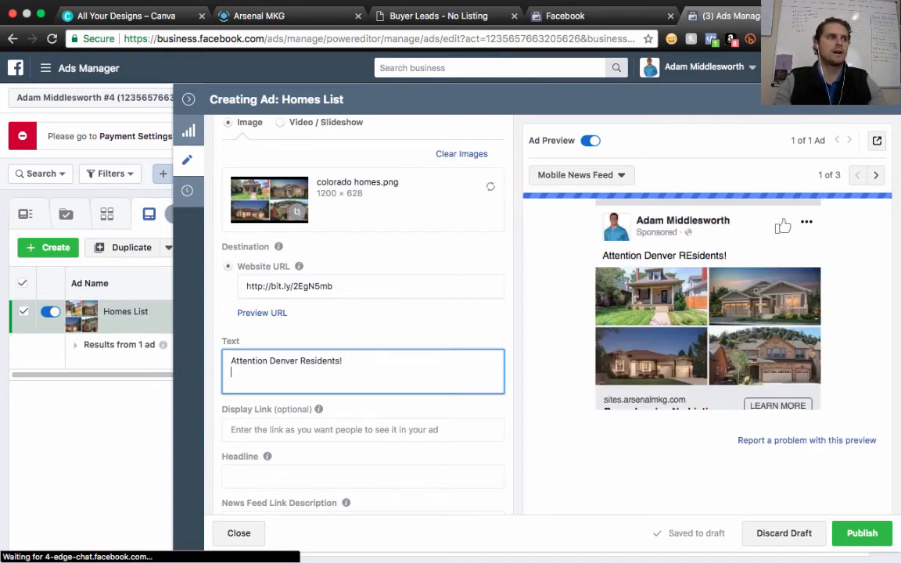
- Add a separate paragraph to the ad text reading "Do you know anyone looking to buy or sell a home?"
key(Return)
key(Return)
text(Do you )
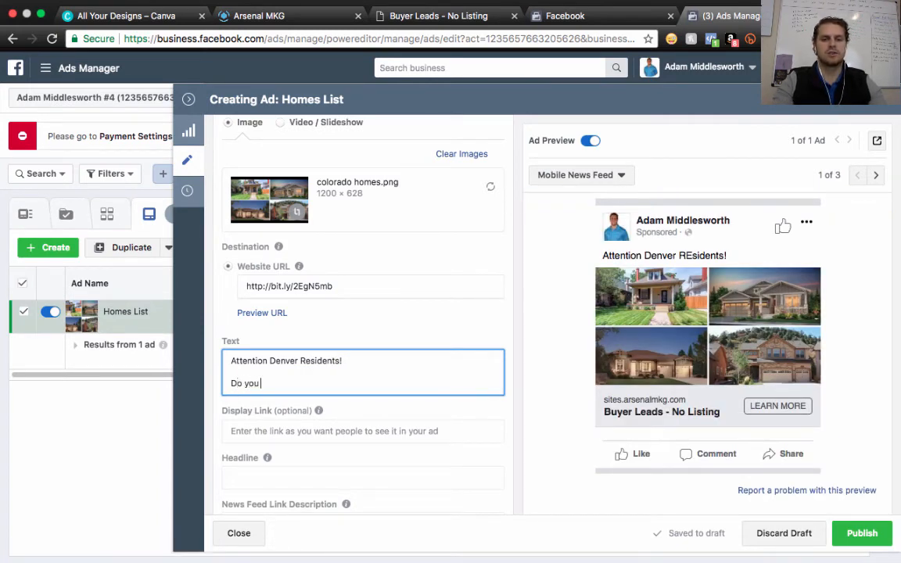
text(know anyone lo)
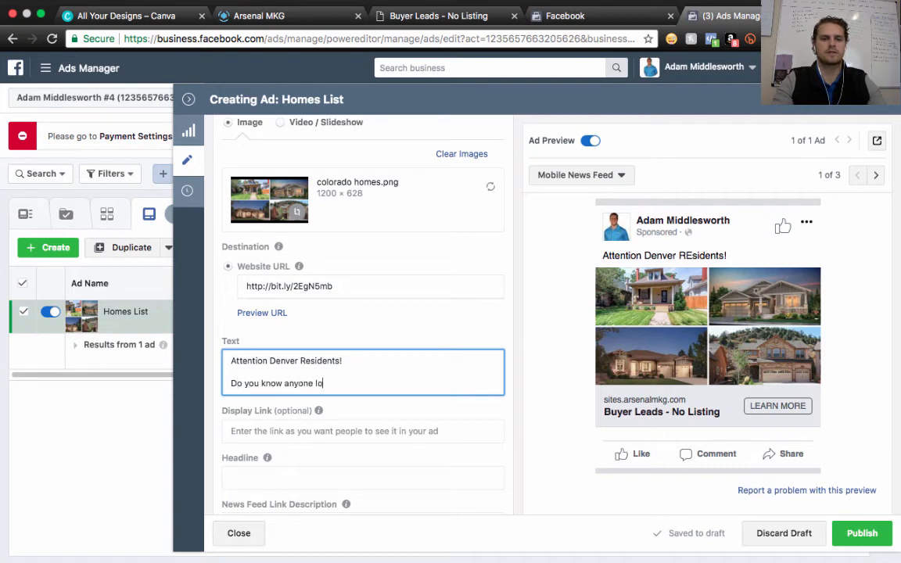
text(oking to buyer)
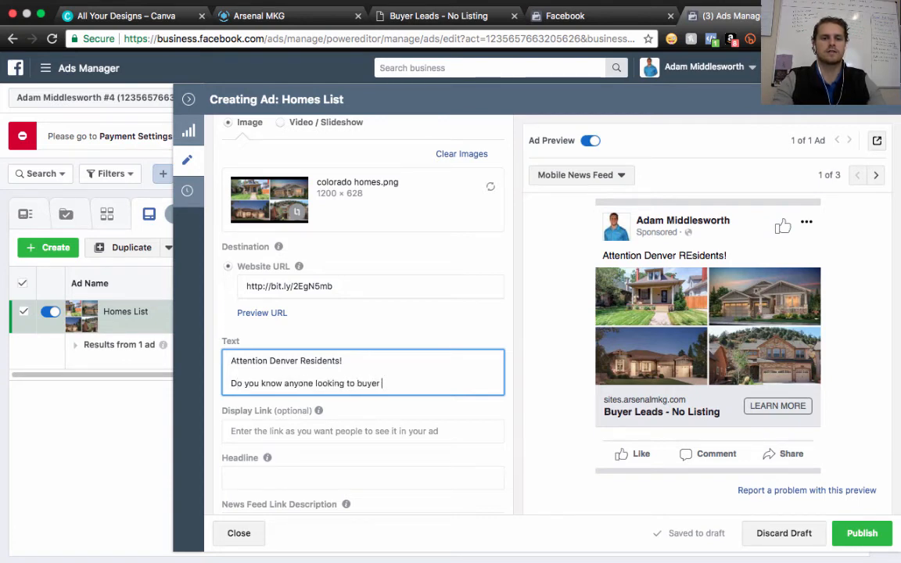
key(BackSpace)
key(BackSpace)
key(BackSpace)
text( or se)
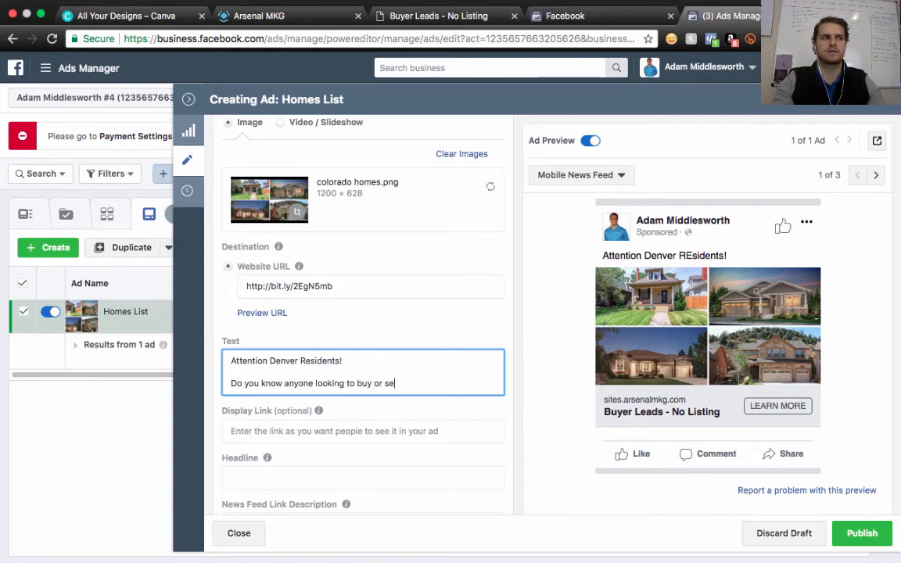
text(ll a home?)
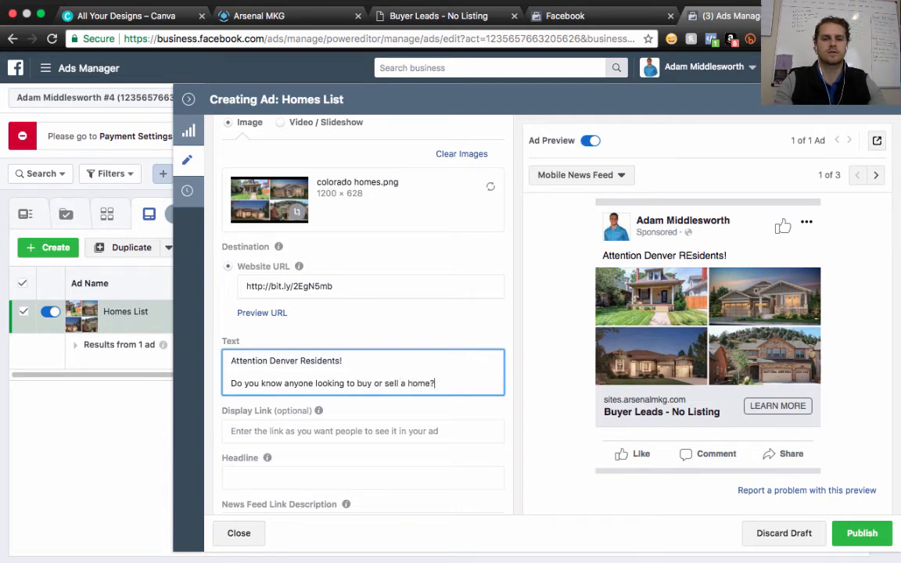
key(Return)
key(Return)
text(Follw)
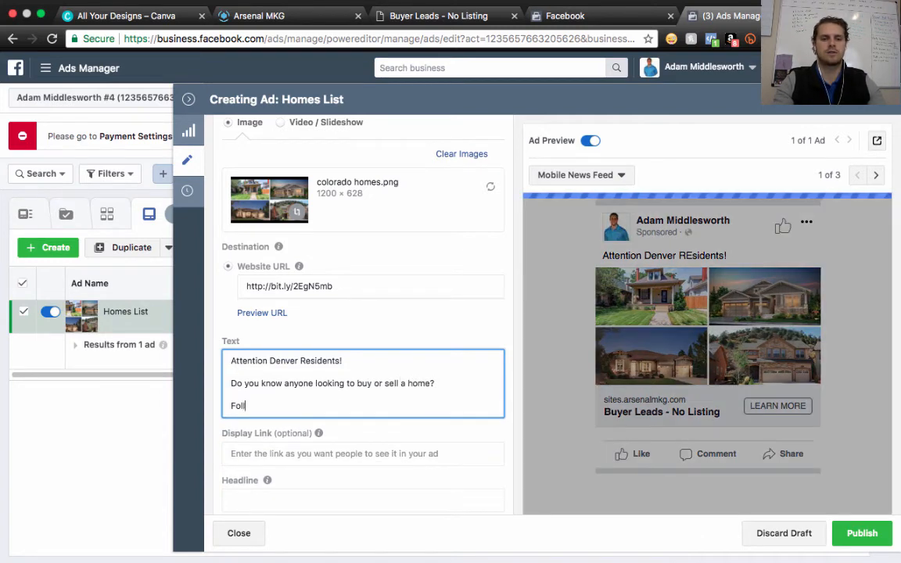
key(BackSpace)
key(BackSpace)
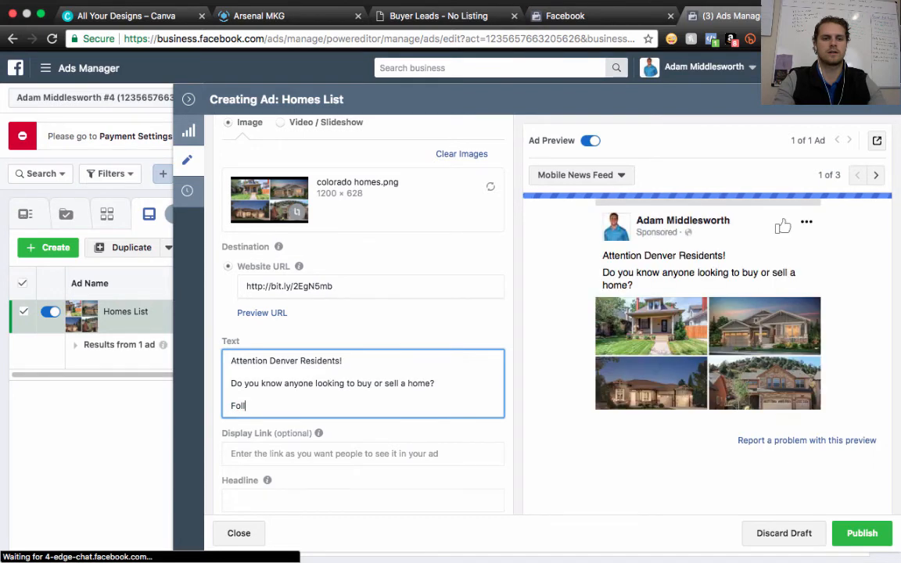
text(ow here)
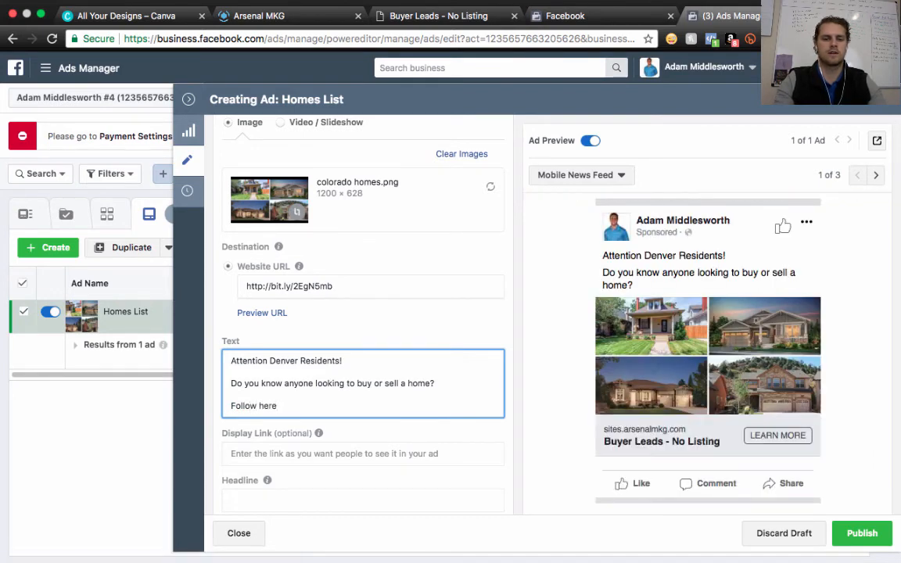
text(:)
text(http://bit.ly/2EgN5mb)
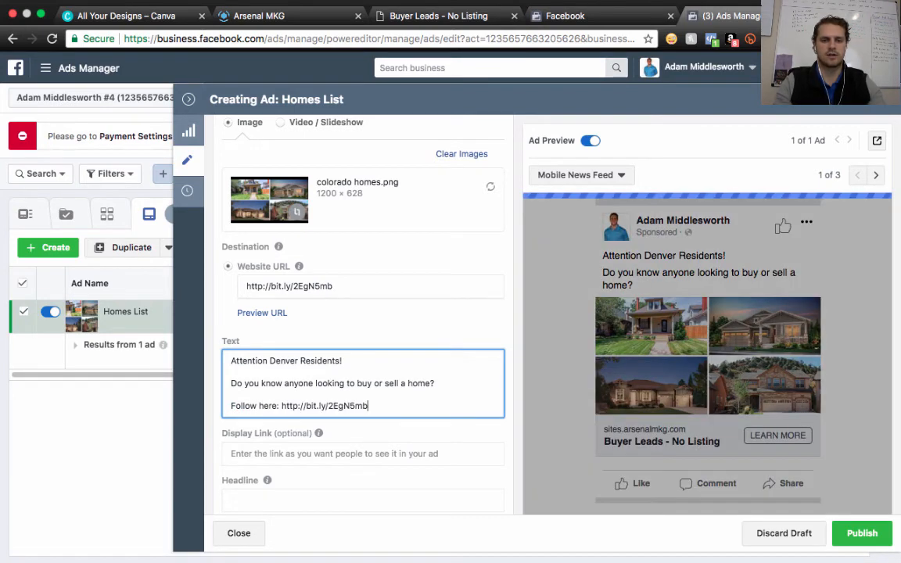
- Add a new paragraph to the ad text reading "We have compiled a FREE report of homes for sale under $300,000."
key(Return)
key(Return)
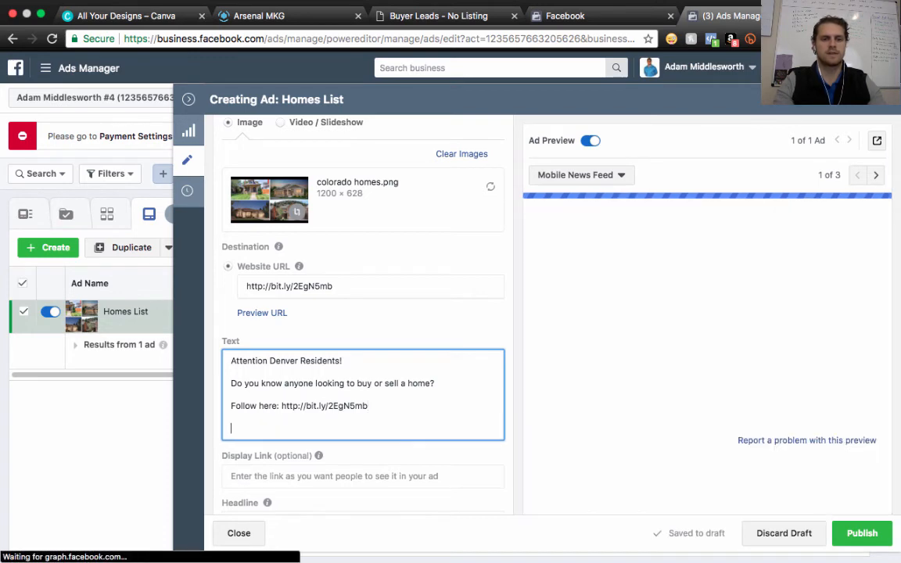
text(We hav)
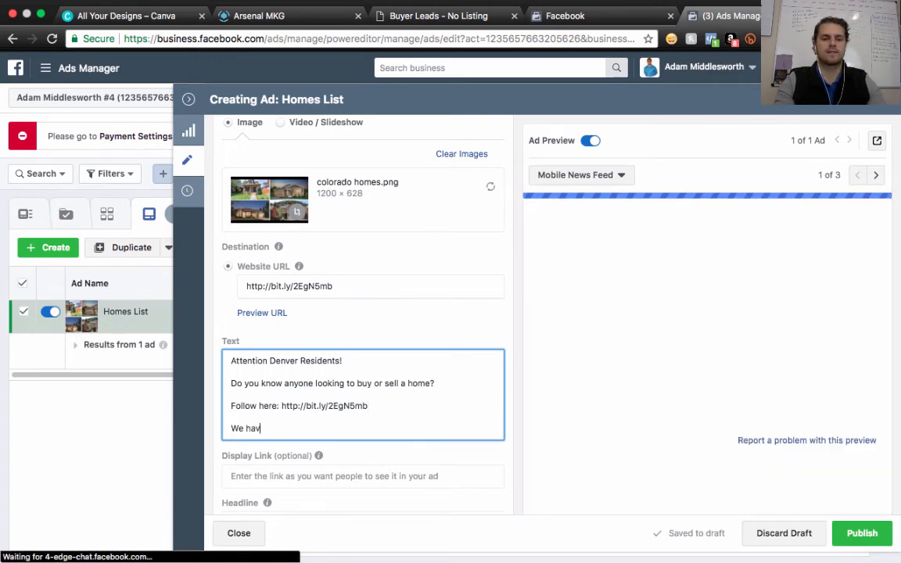
text(e compiled a FREE )
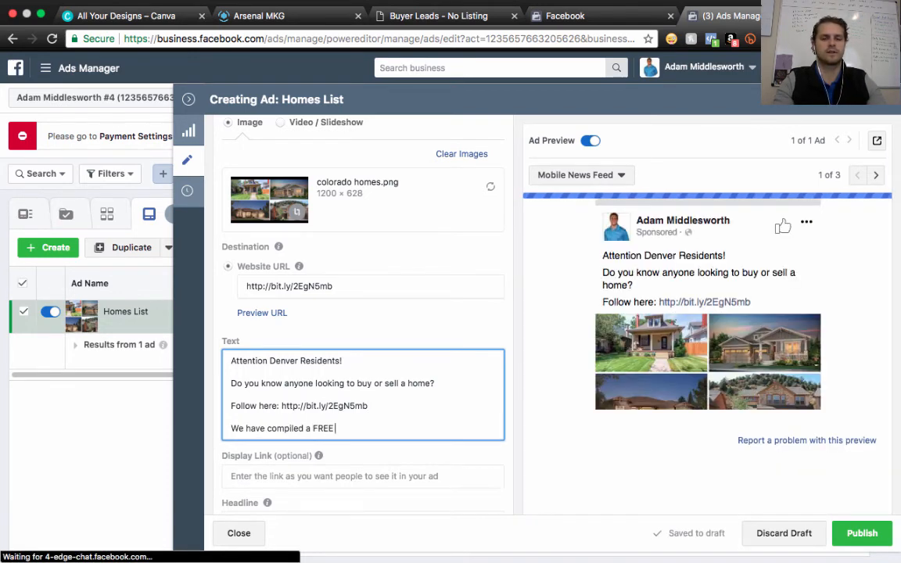
text(report of hoes)
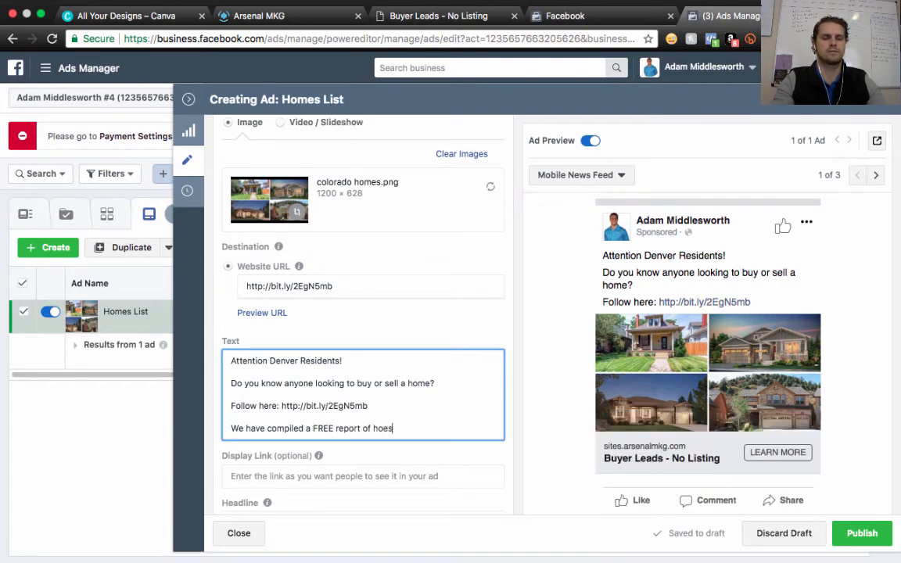
key(BackSpace)
key(BackSpace)
text(mes for)
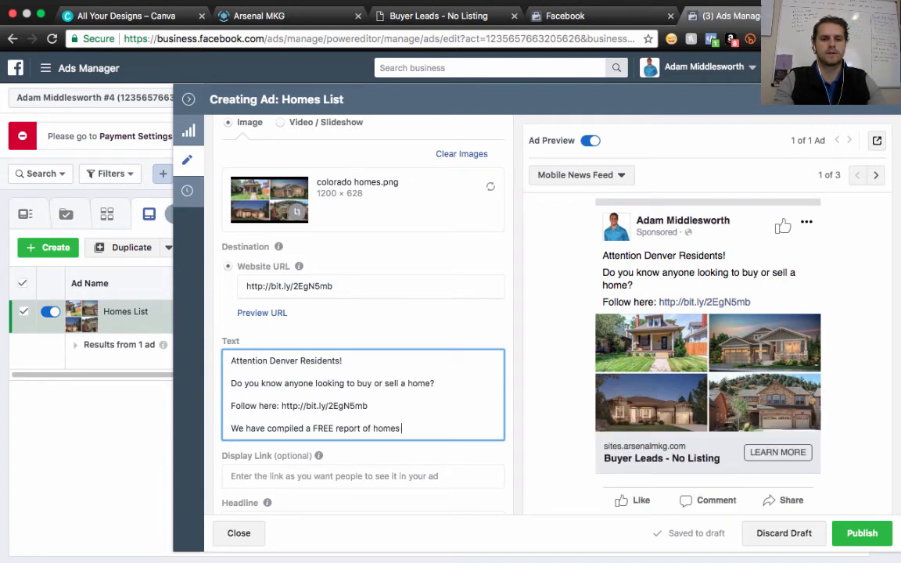
text( sale)
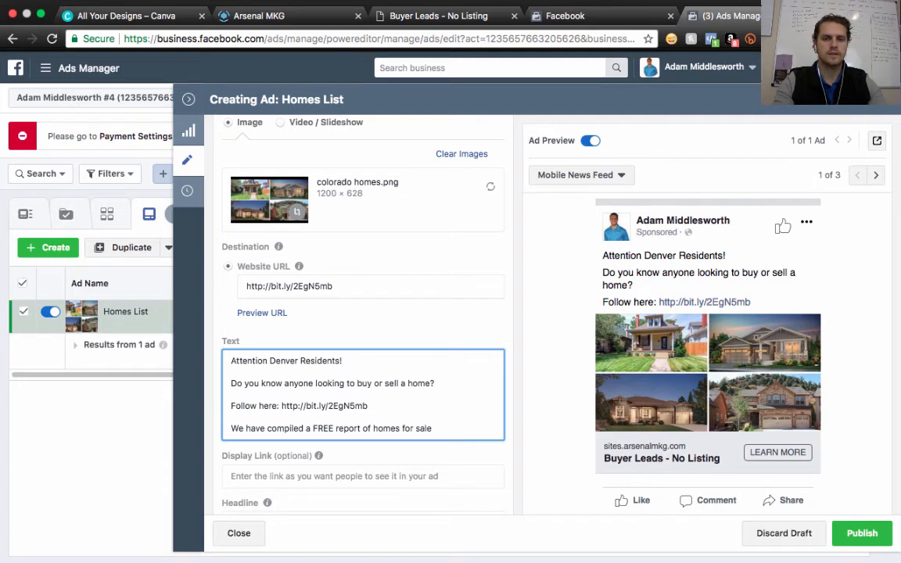
text( und)
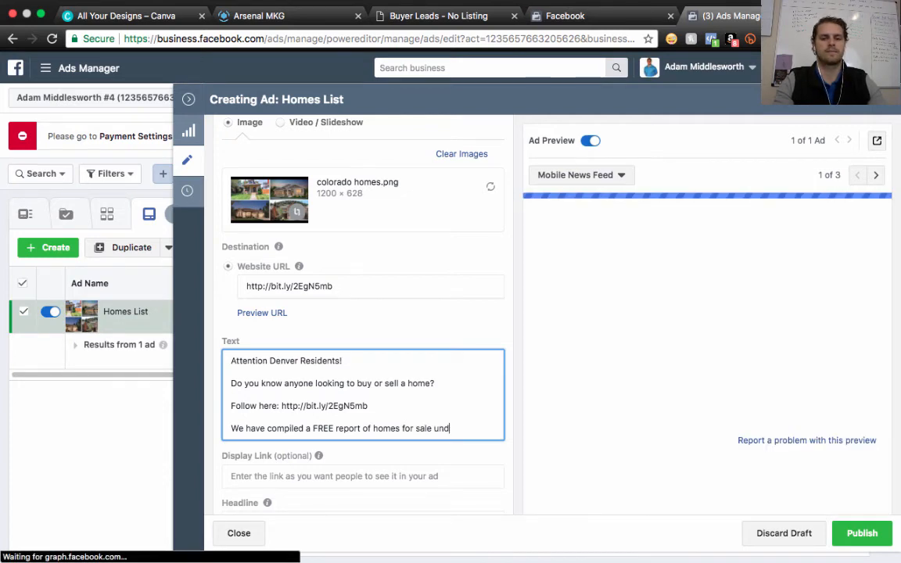
text(er $3)
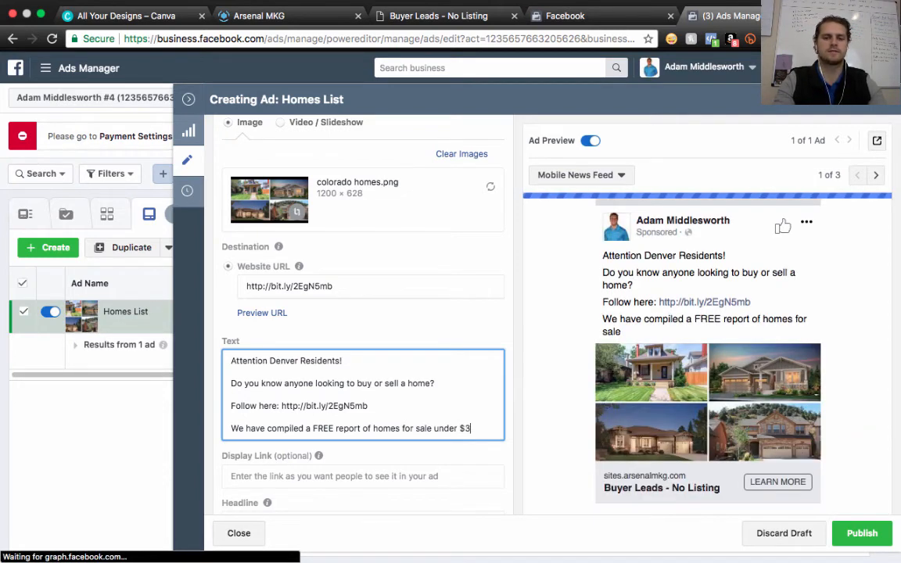
text(00,00)
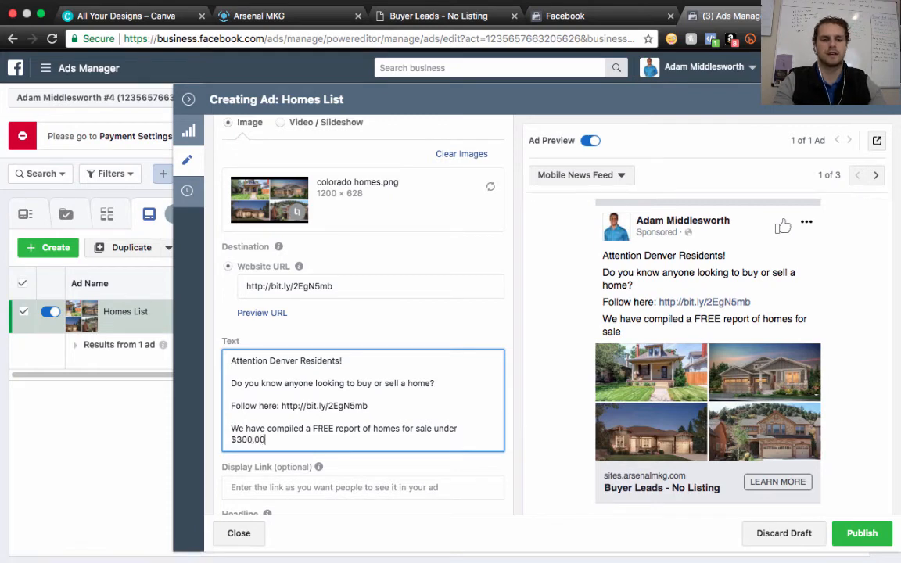
text(0)
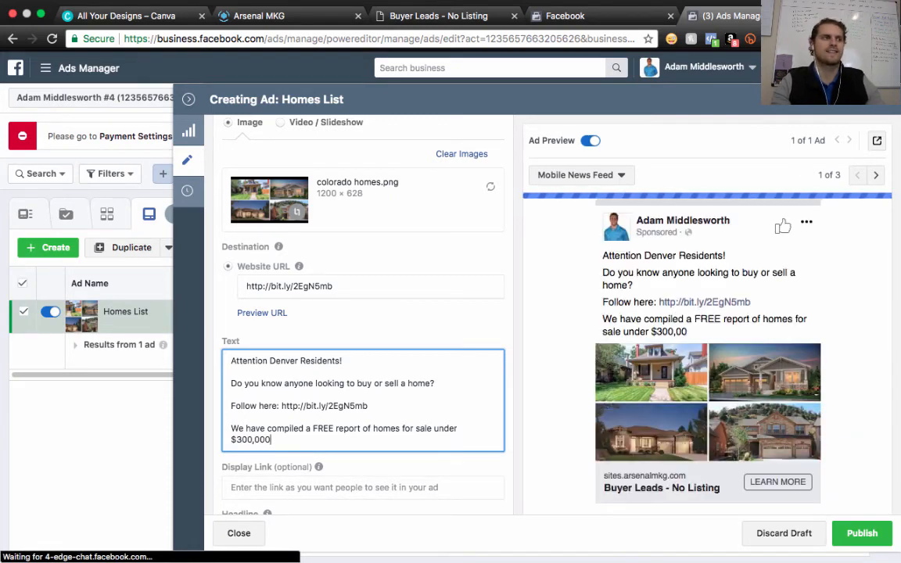
text(. S)
text(po)
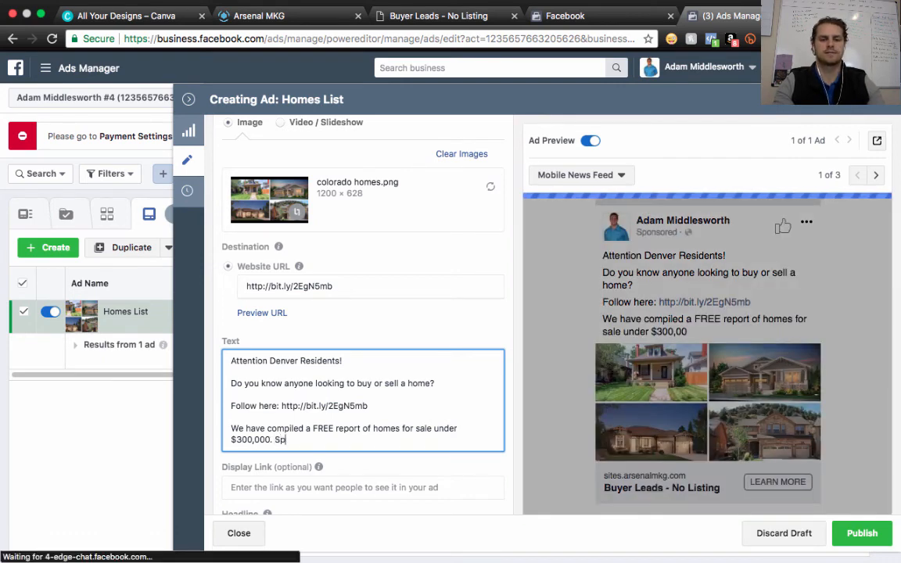
key(BackSpace)
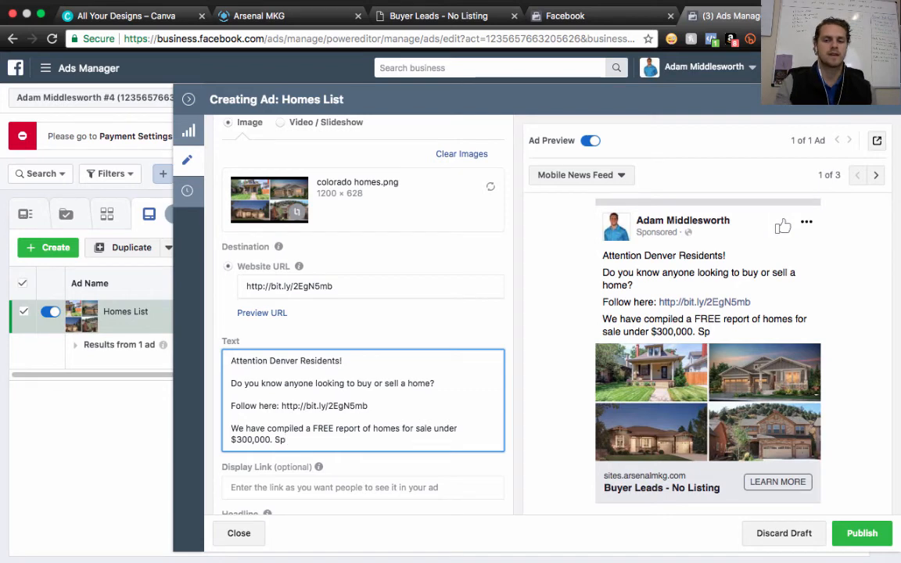
key(BackSpace)
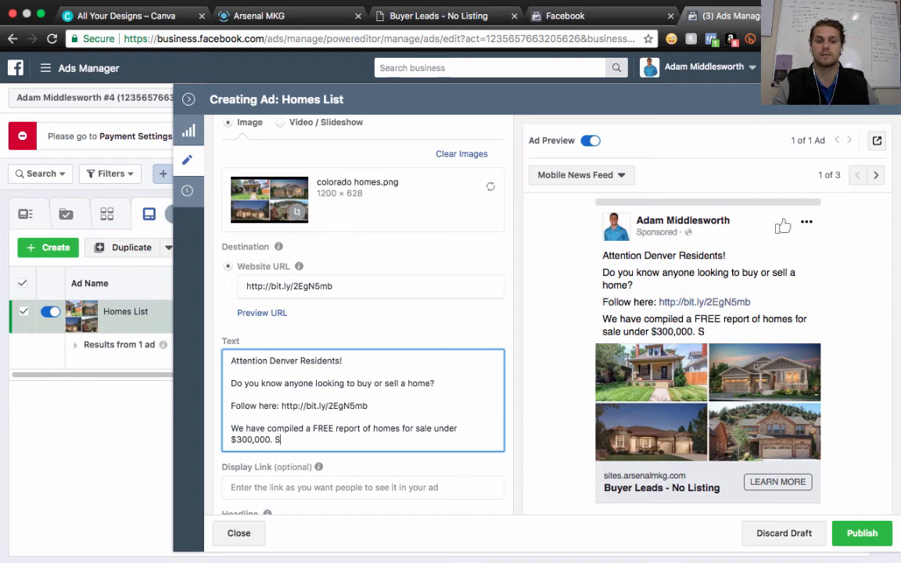
key(BackSpace)
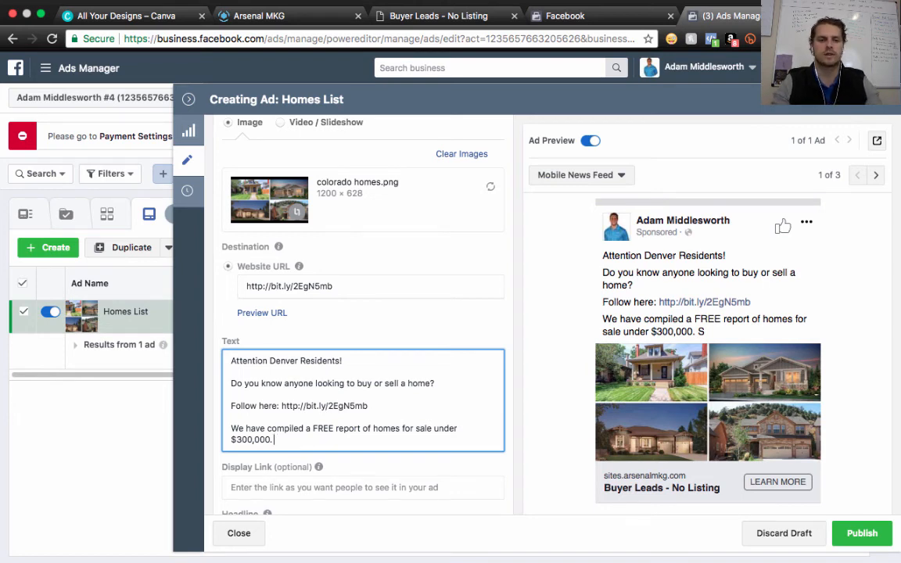
- Continue the last paragraph of the ad text with "Some of these homes may even qualify for special financing programs!"
text(Some)
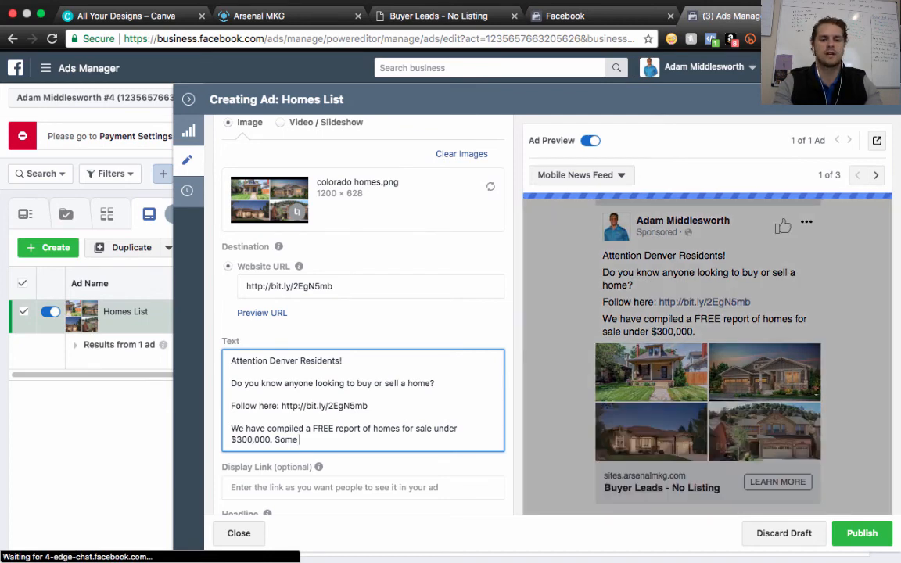
text( of these homes )
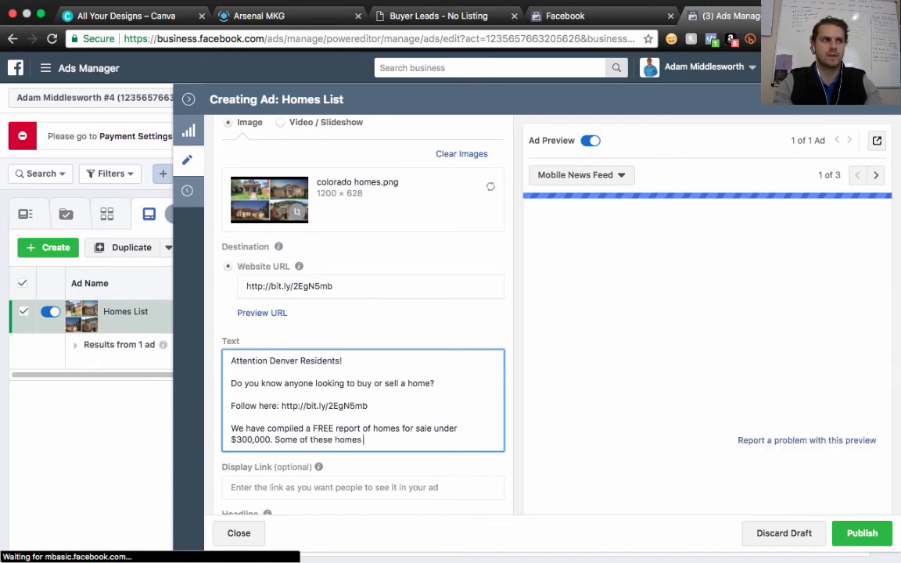
text(may even quali)
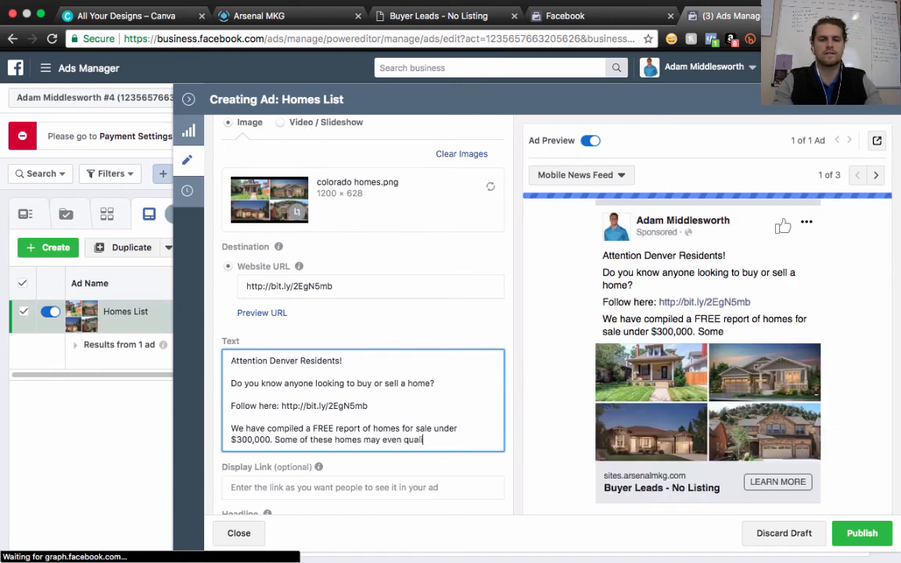
text(fy for sp)
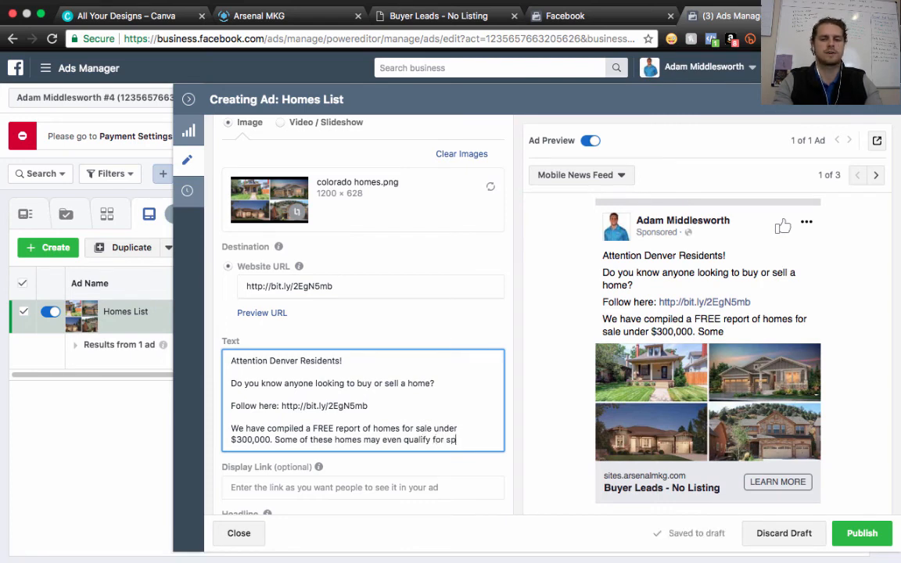
text(ecial financin)
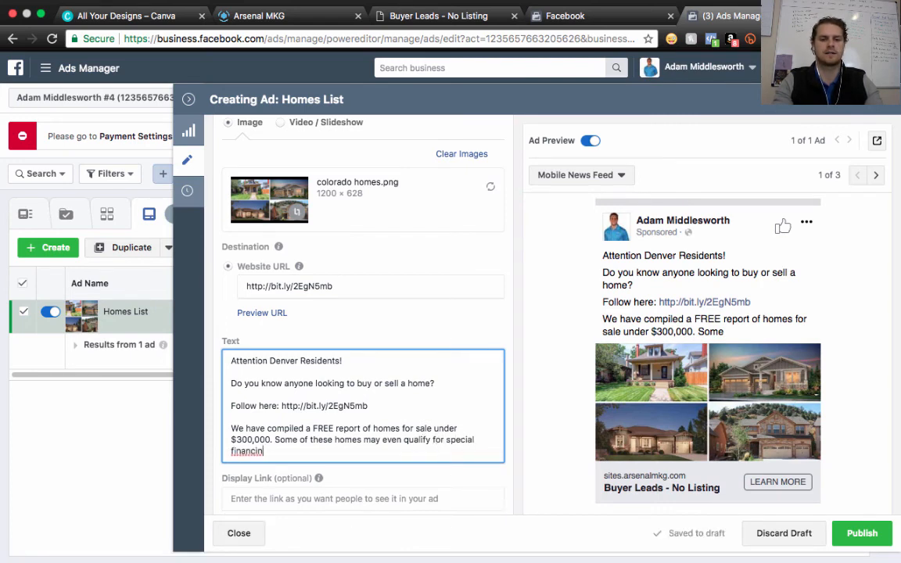
text(g programs!)
key(Return)
key(Return)
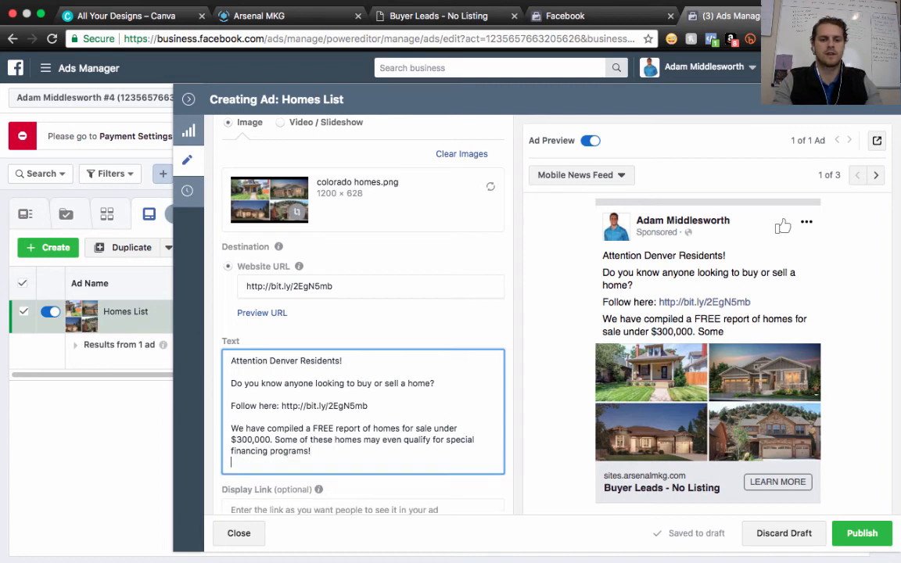
click(461, 407)
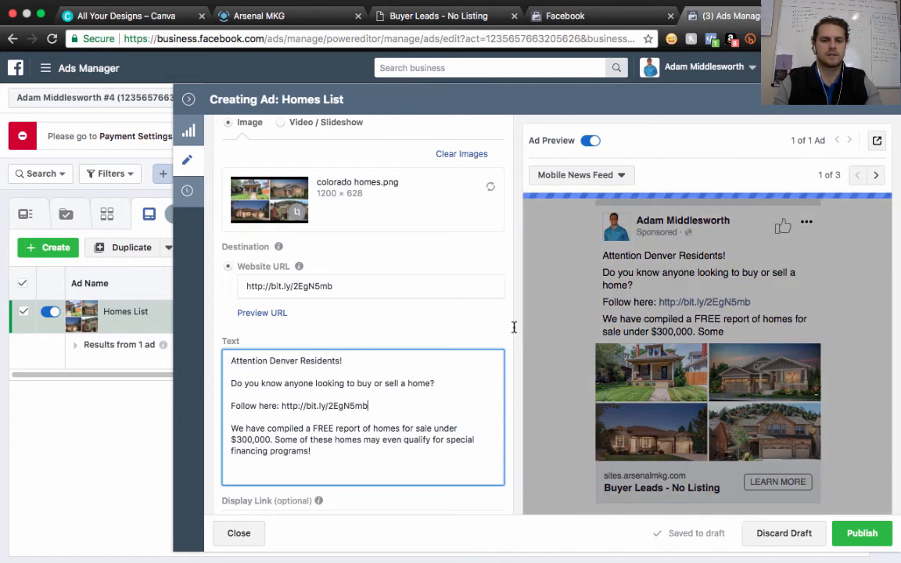
key(shift+Up)
key(super+c)
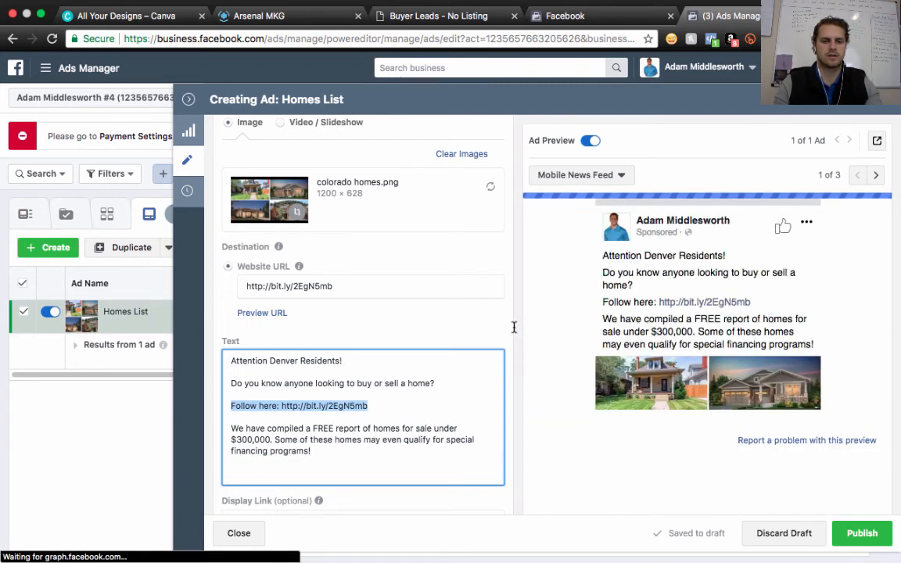
key(super+Down)
key(super+v)
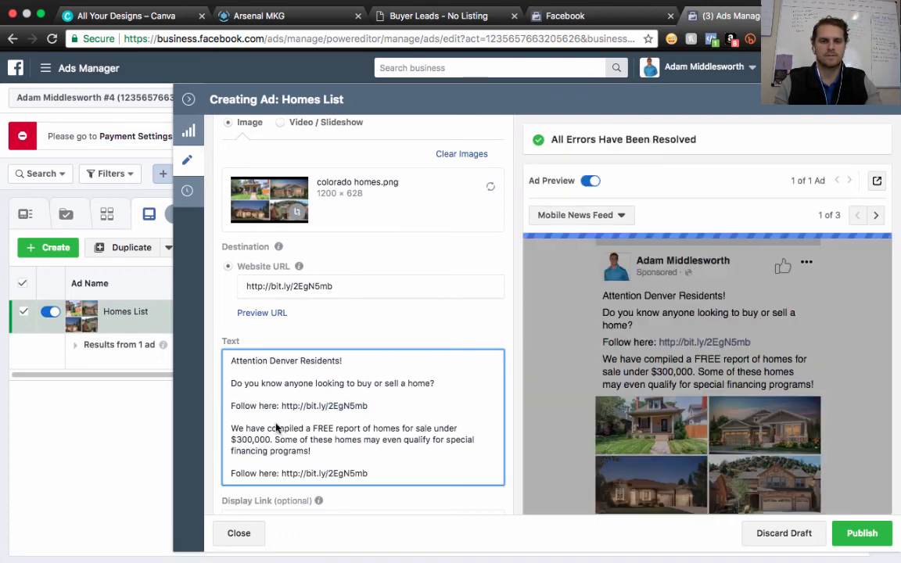
- Enter "Denver Homes Under $300k" as the ad's headline
scroll(275, 428, down, 3)
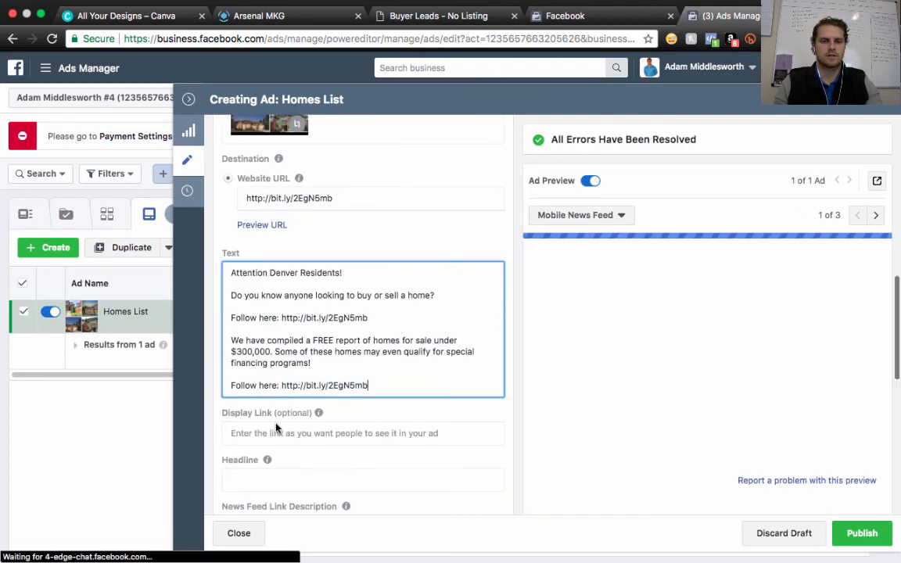
click(275, 423)
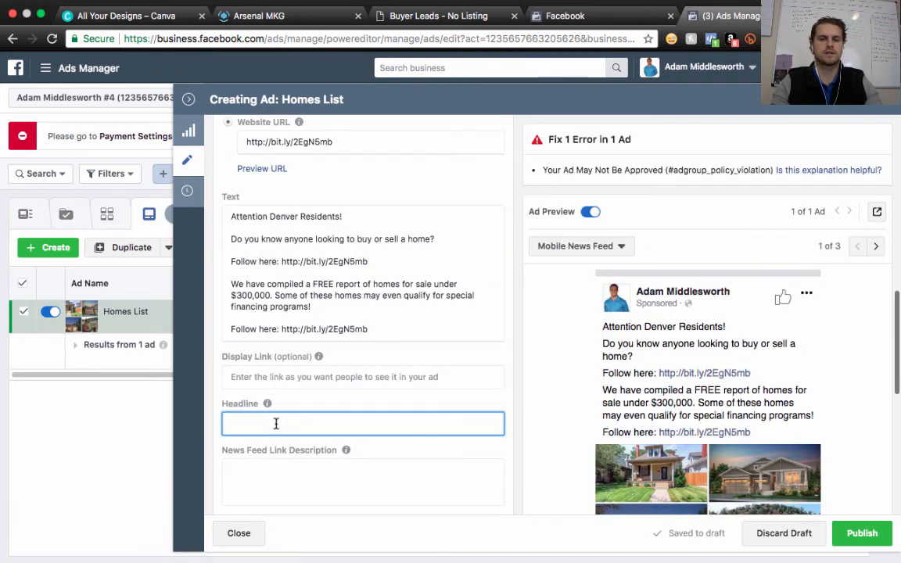
text(Denv)
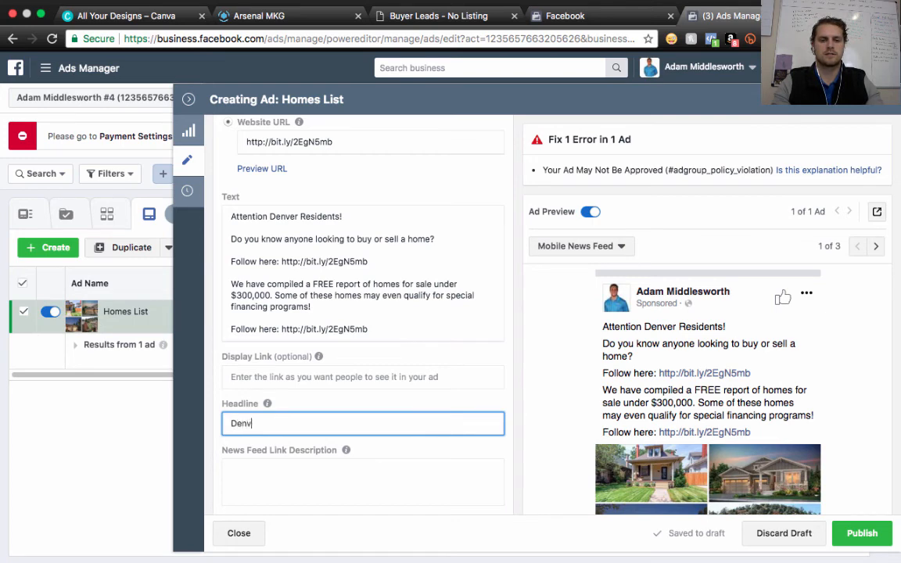
text(er Homes Under)
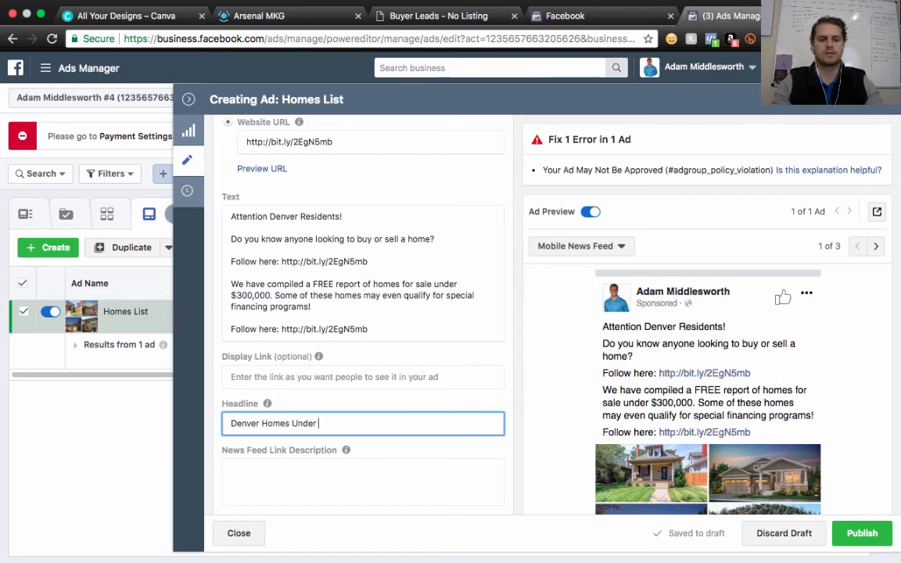
text( $300k)
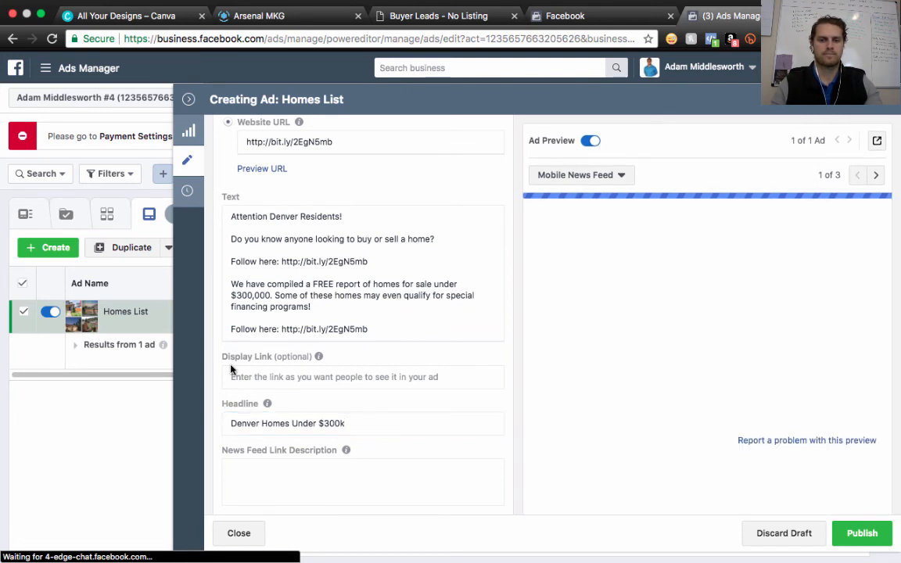
- Prefix the ad's headline with "[FREE report]" so it reads "[FREE report] Denver Homes Under $300k"
scroll(232, 369, down, 2)
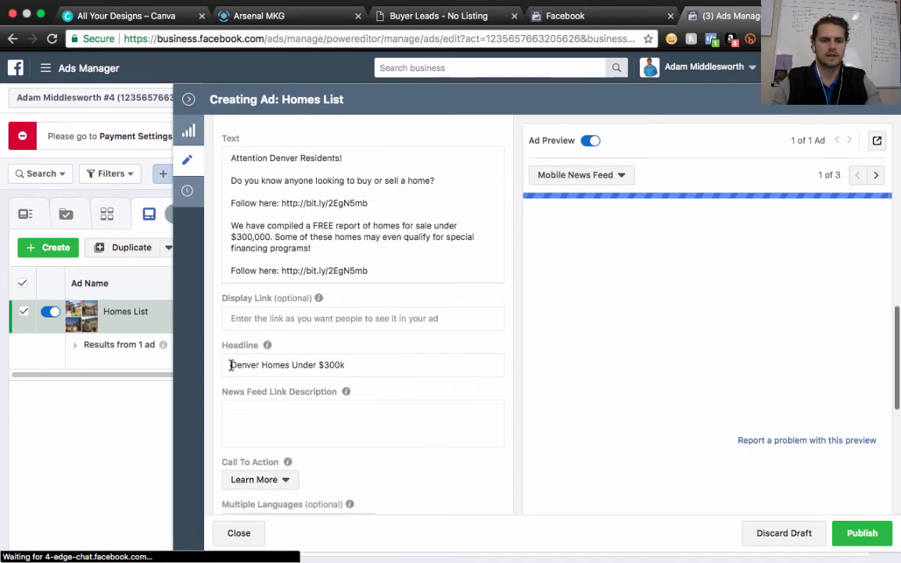
click(232, 366)
text([FRE)
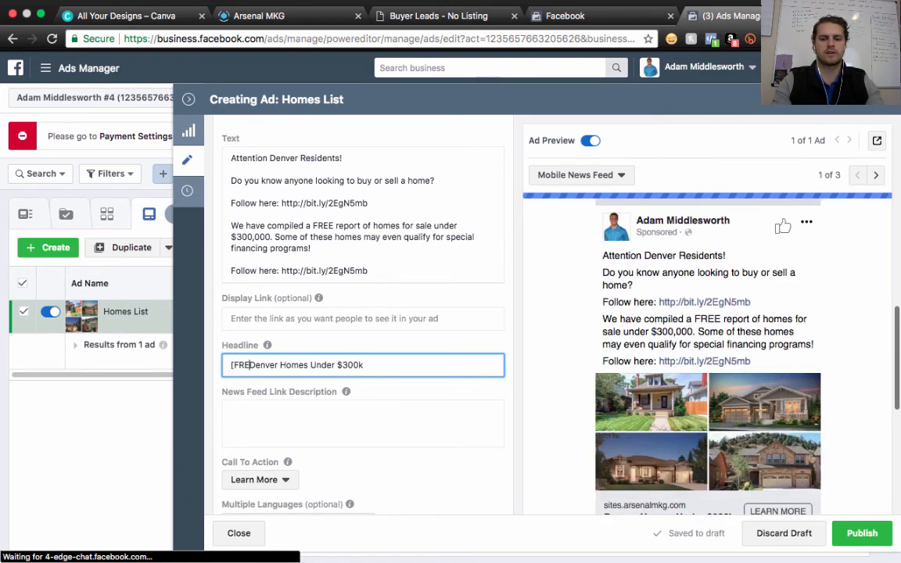
text(E report)
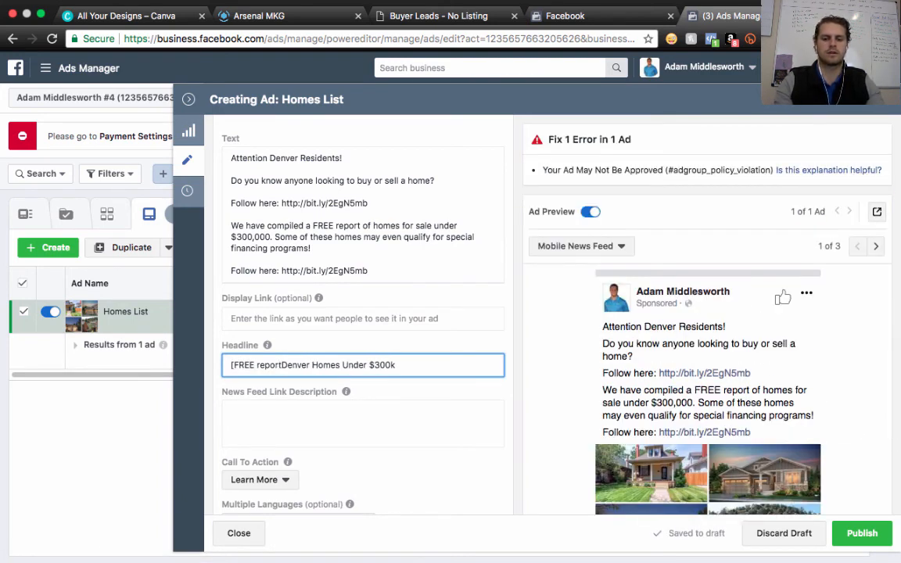
text(])
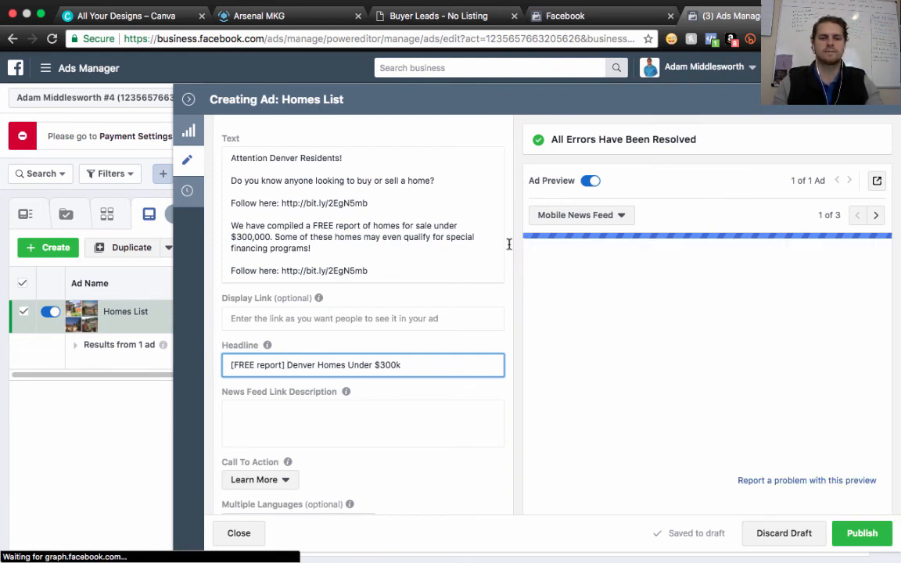
- Try to capitalize "Report" in the headline's bracketed prefix
key(BackSpace)
text(R)
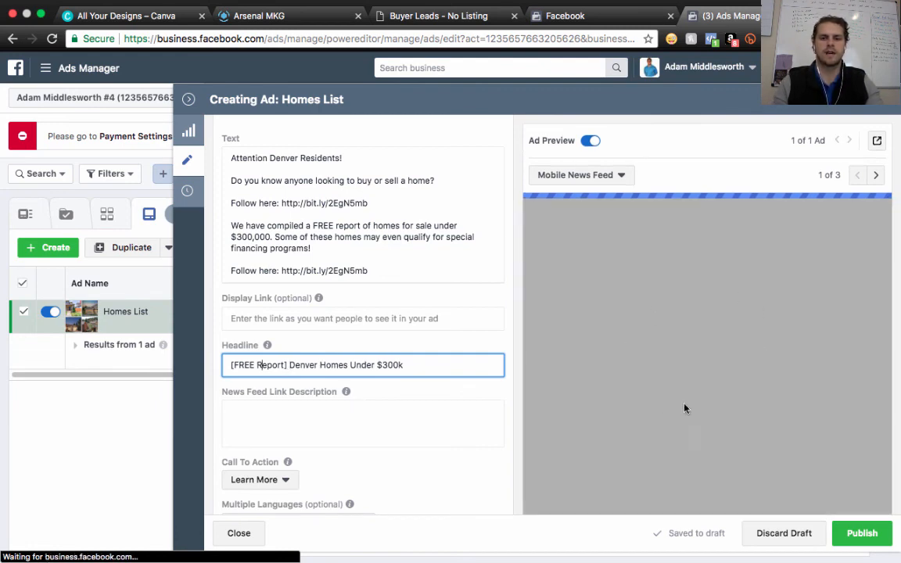
click(510, 283)
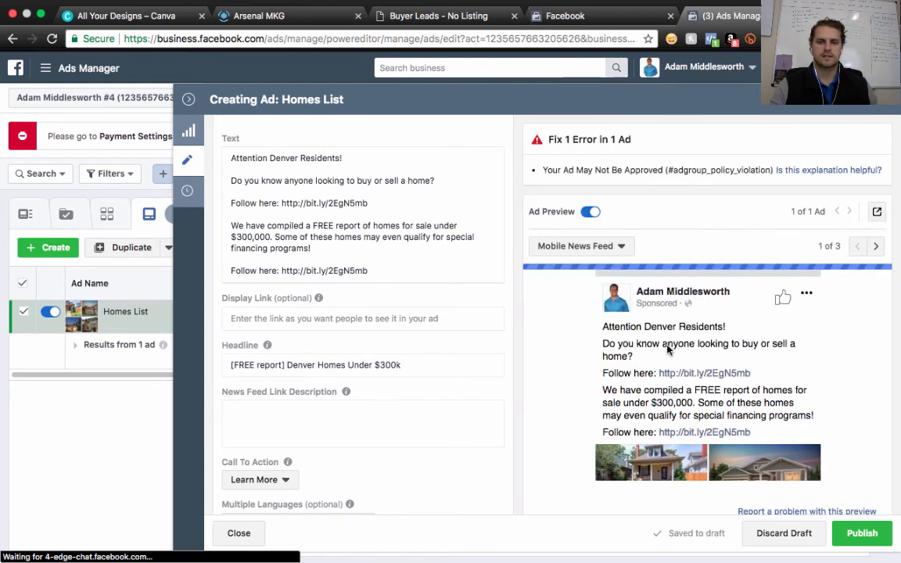
scroll(703, 353, down, 2)
scroll(702, 352, down, 1)
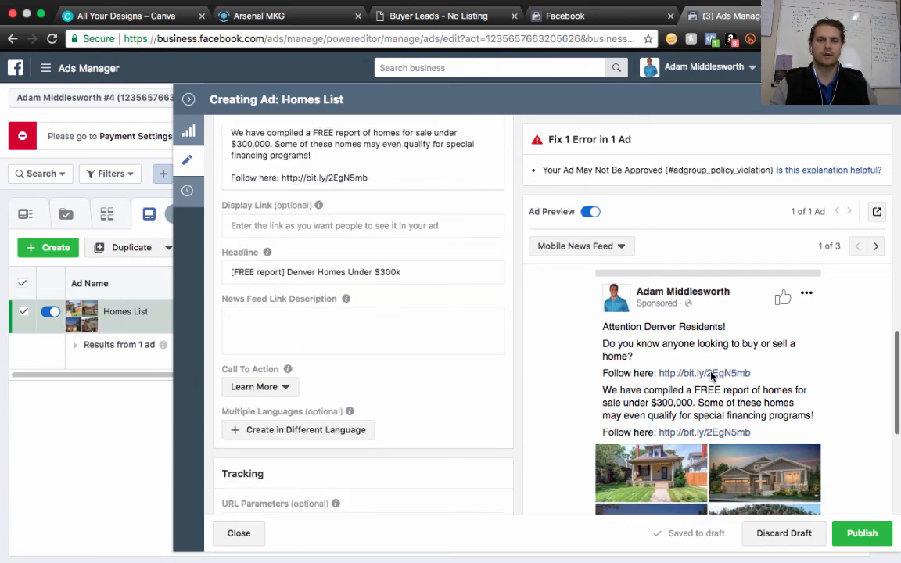
scroll(711, 377, down, 1)
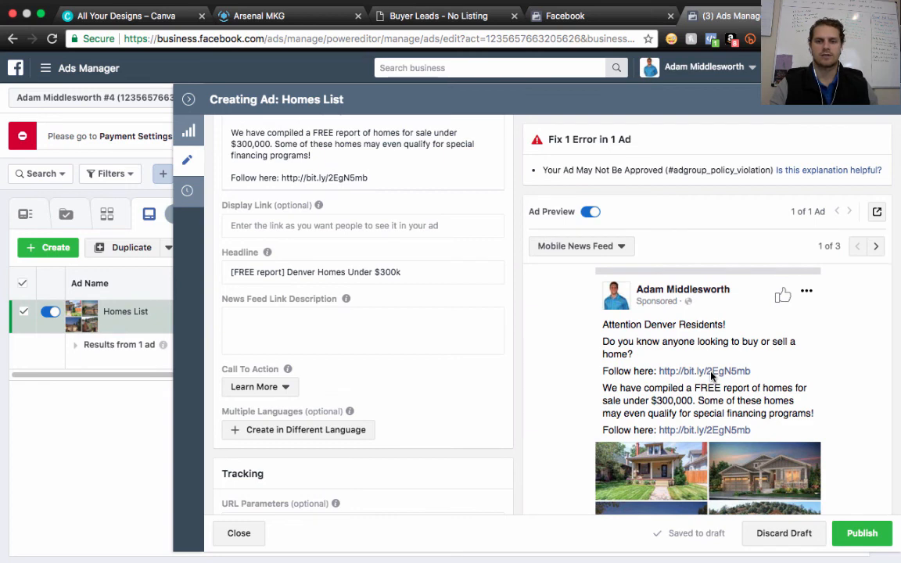